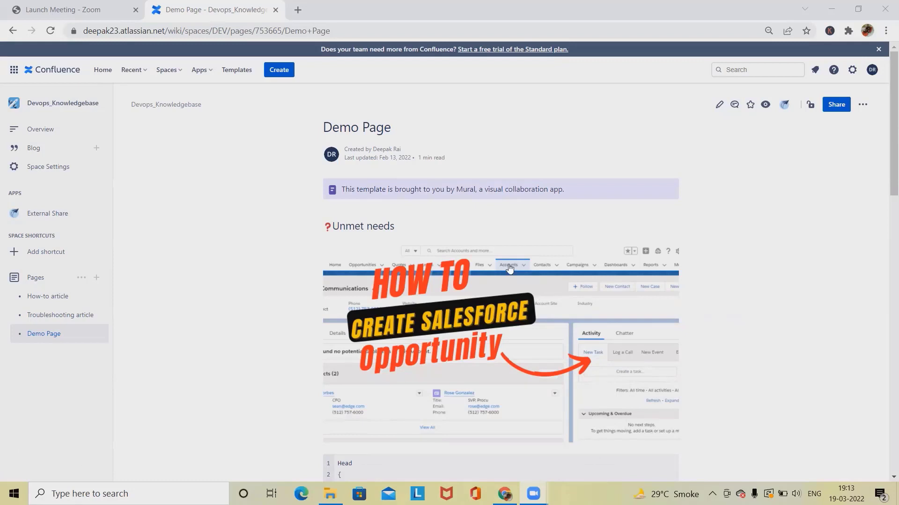
- Search the marketplace for "external share for confluence" and open the External Share for Confluence app listing
click(213, 75)
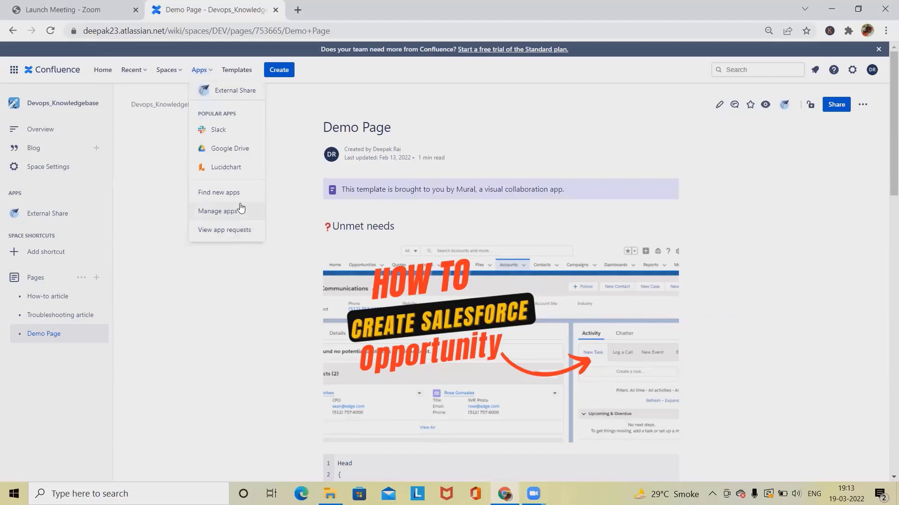
click(231, 216)
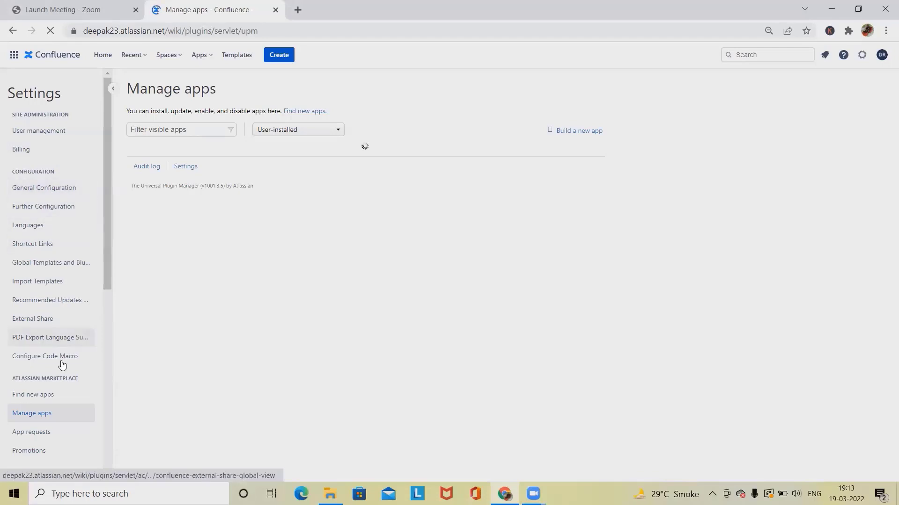
click(45, 401)
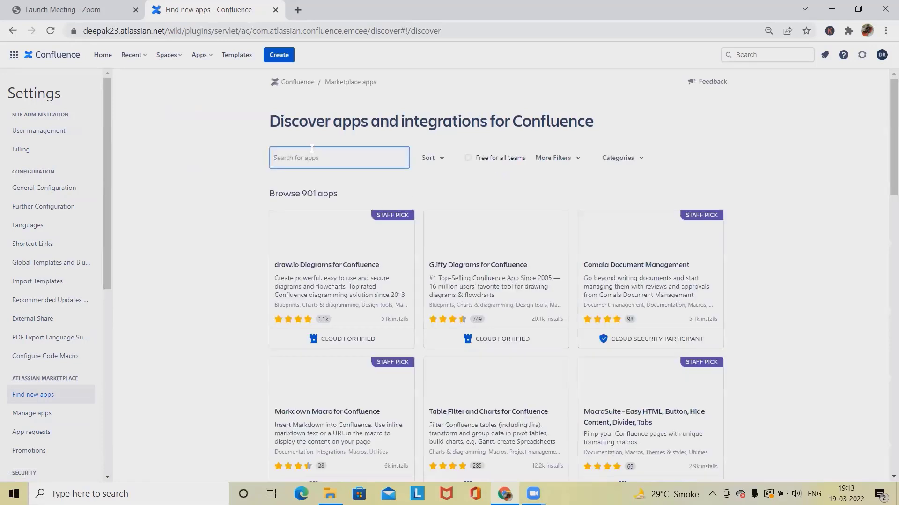
text(exte)
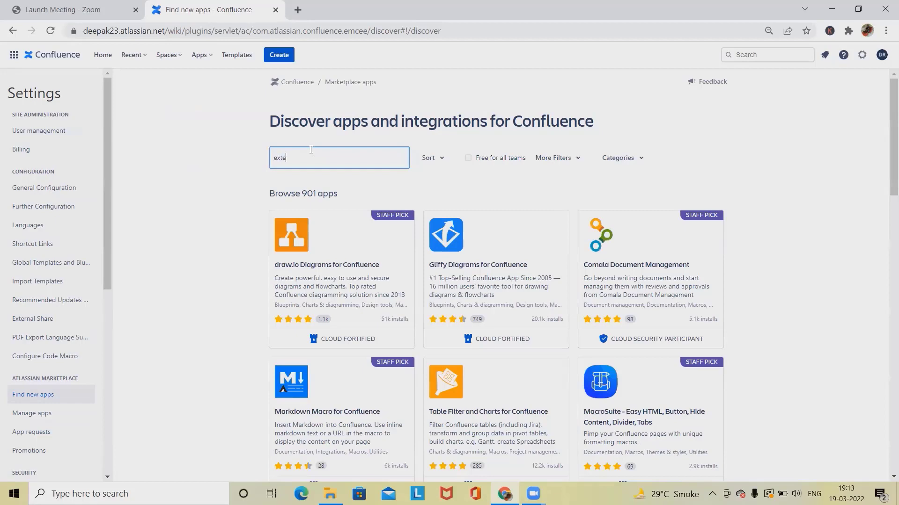
text(rnak)
key(BackSpace)
key(BackSpace)
text(l share for confluence)
click(341, 265)
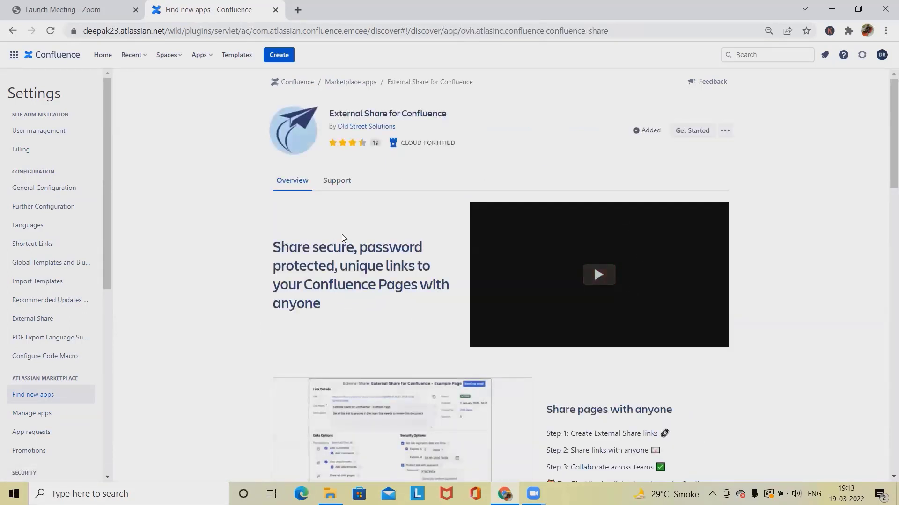
- Review the app listing's overview, including page sharing, link management, viewing of shared pages and the detailed feature list
scroll(346, 239, down, 5)
scroll(349, 237, down, 1)
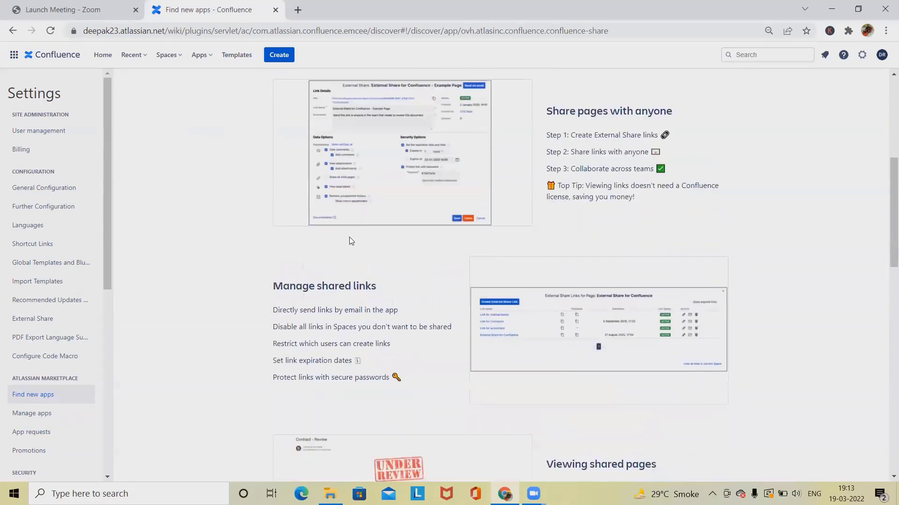
scroll(349, 237, up, 5)
scroll(349, 237, up, 2)
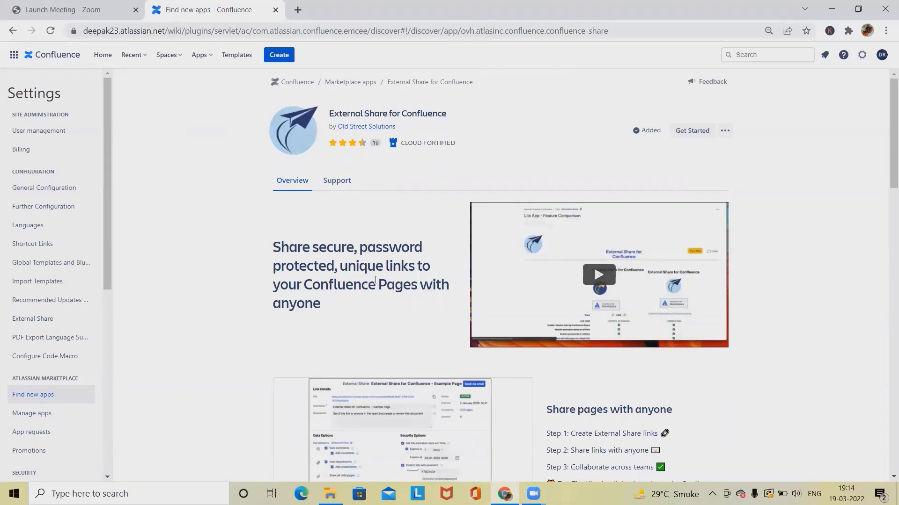
scroll(405, 239, down, 5)
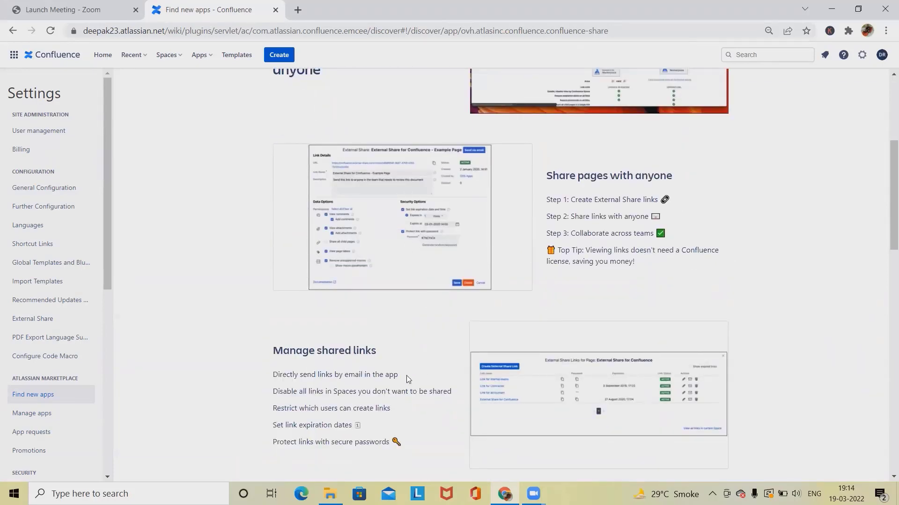
scroll(403, 366, down, 2)
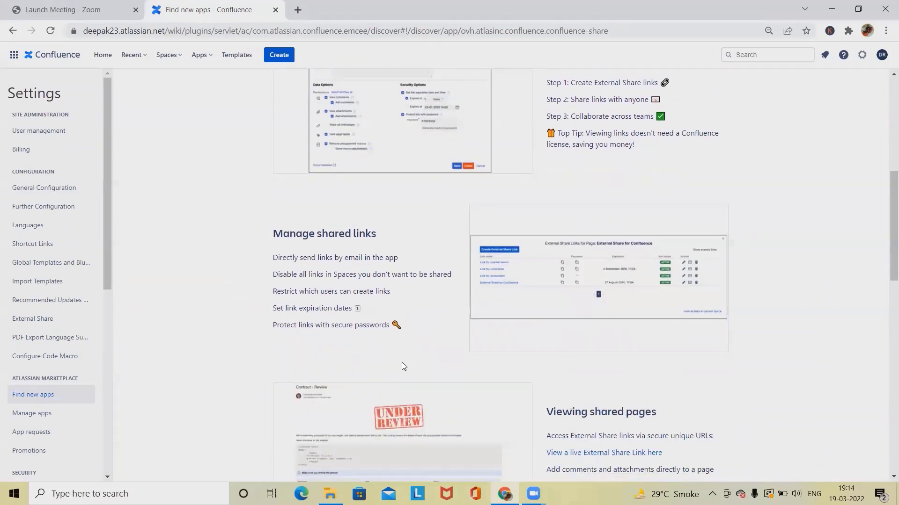
scroll(404, 366, down, 3)
scroll(468, 404, down, 3)
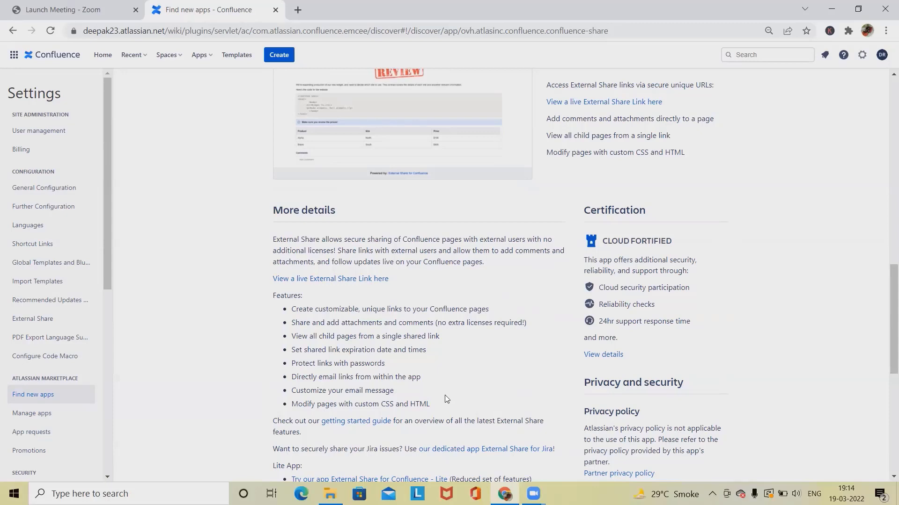
scroll(445, 393, down, 3)
scroll(444, 390, up, 20)
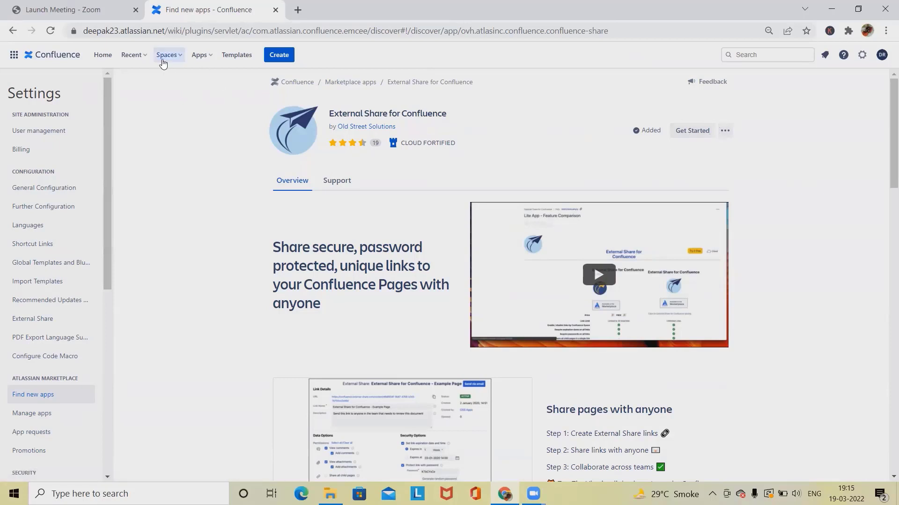
- Open the Devops_Knowledgebase space and look at its built-in Share options, then close them
click(182, 62)
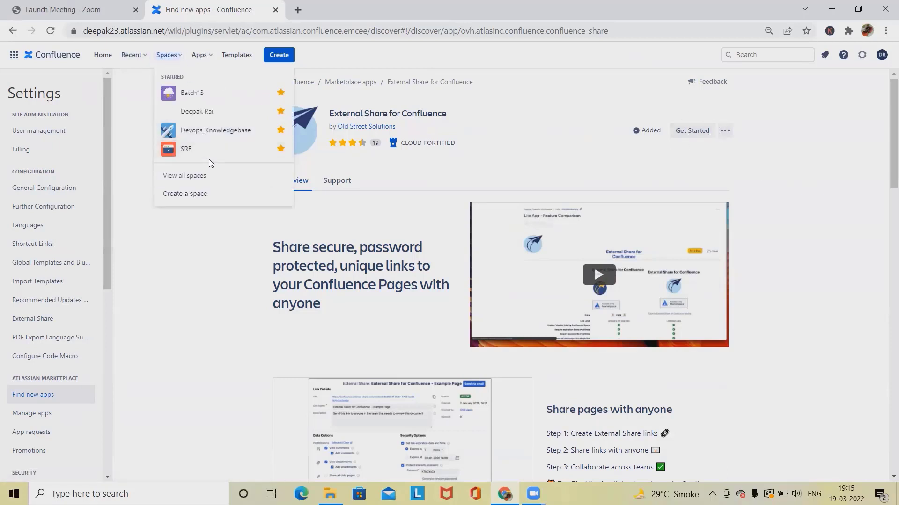
click(201, 132)
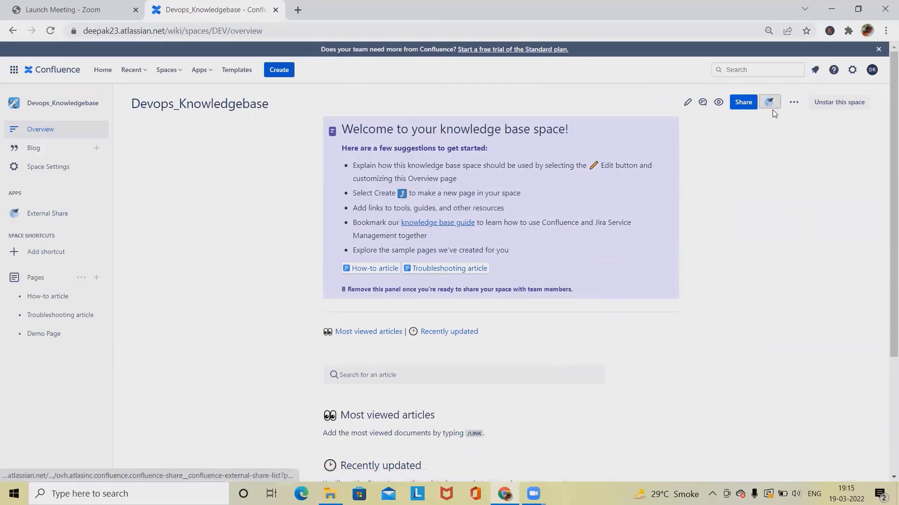
click(744, 107)
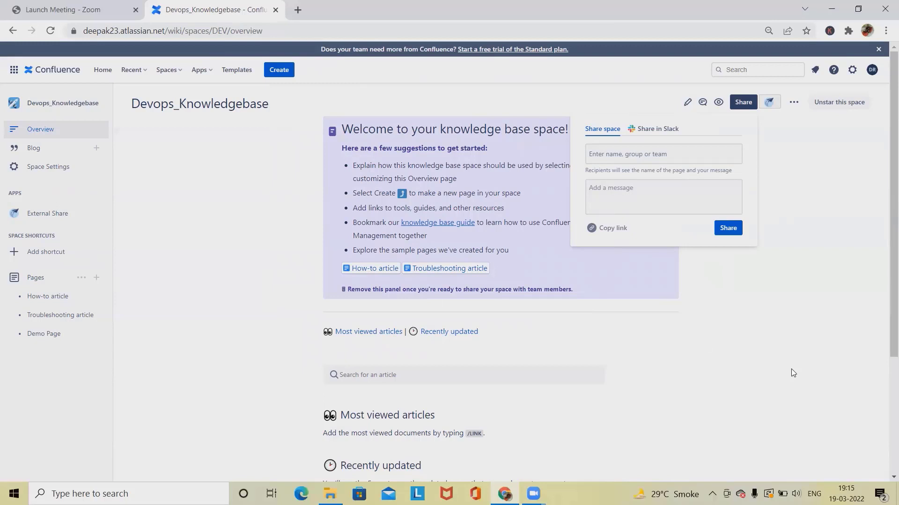
click(796, 304)
scroll(626, 321, down, 4)
scroll(862, 232, up, 4)
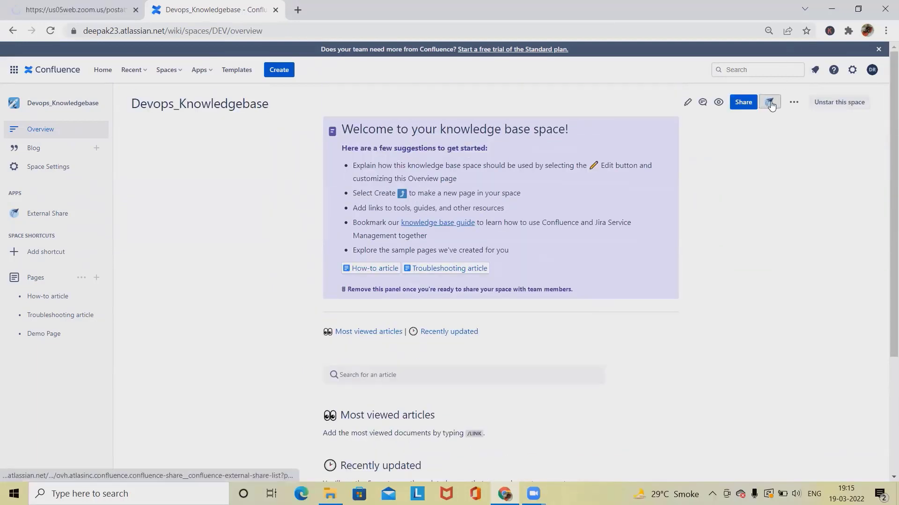
- Create an external share link for Demo Page in the Devops_Knowledgebase space
click(41, 336)
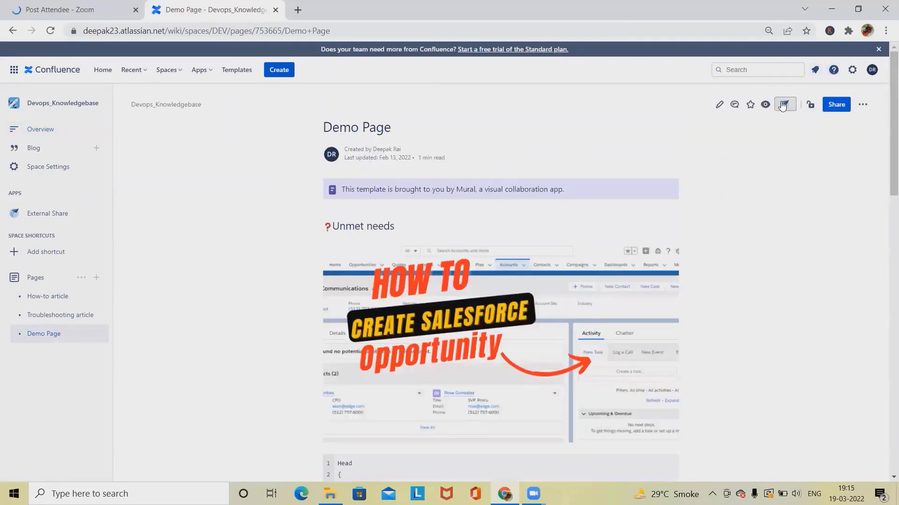
click(782, 105)
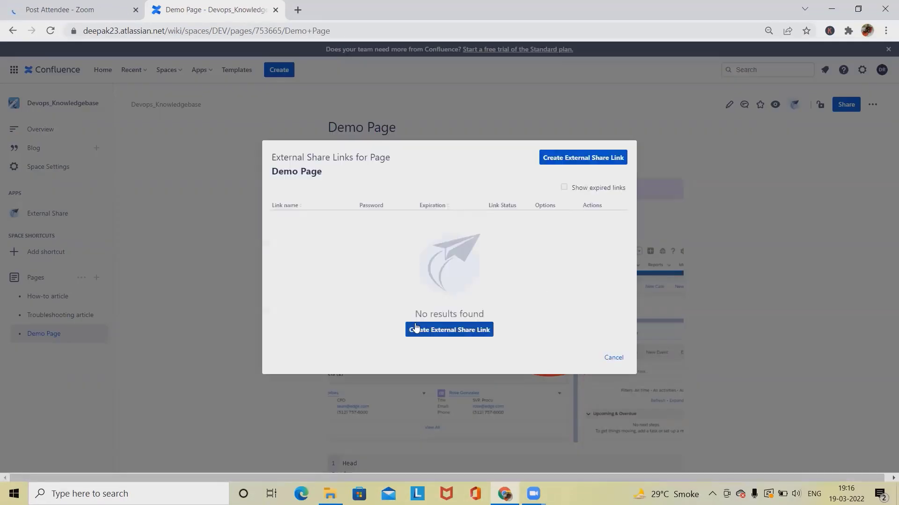
click(462, 330)
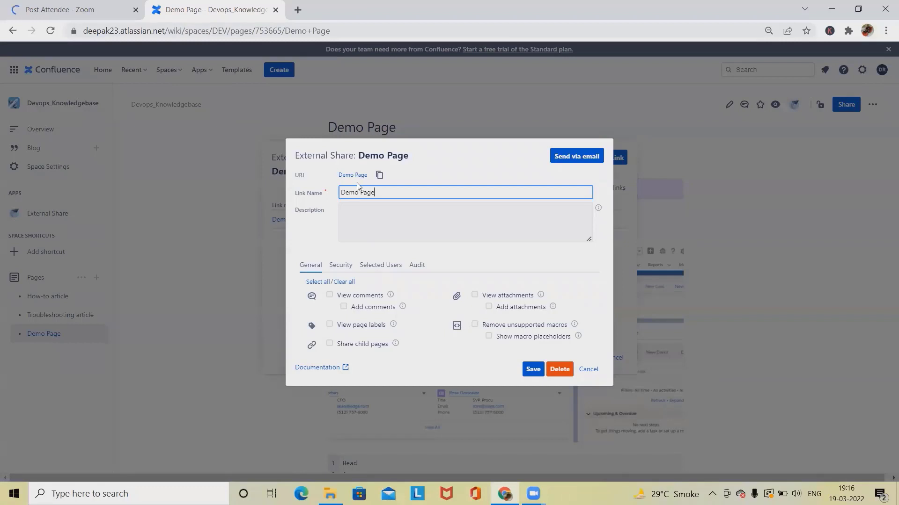
- Copy the Demo Page external share URL and open it in a new browser tab
click(379, 176)
click(298, 14)
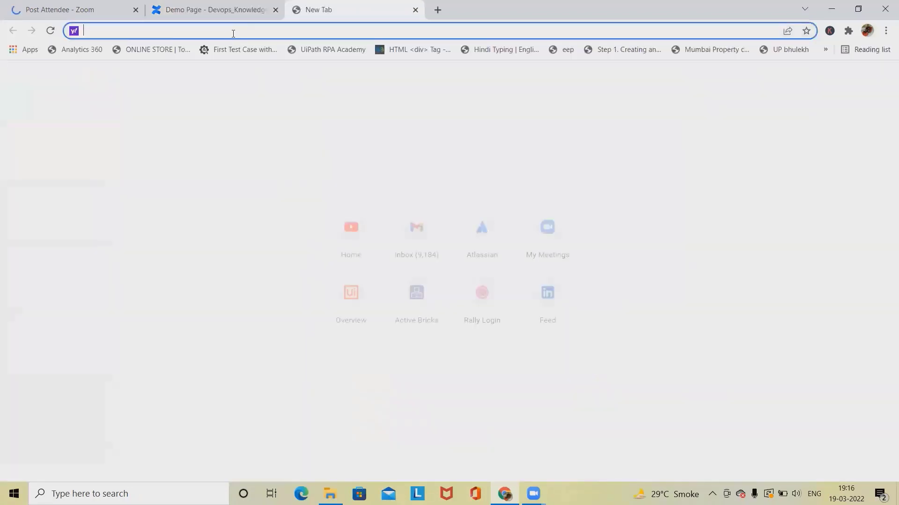
key(ctrl+v)
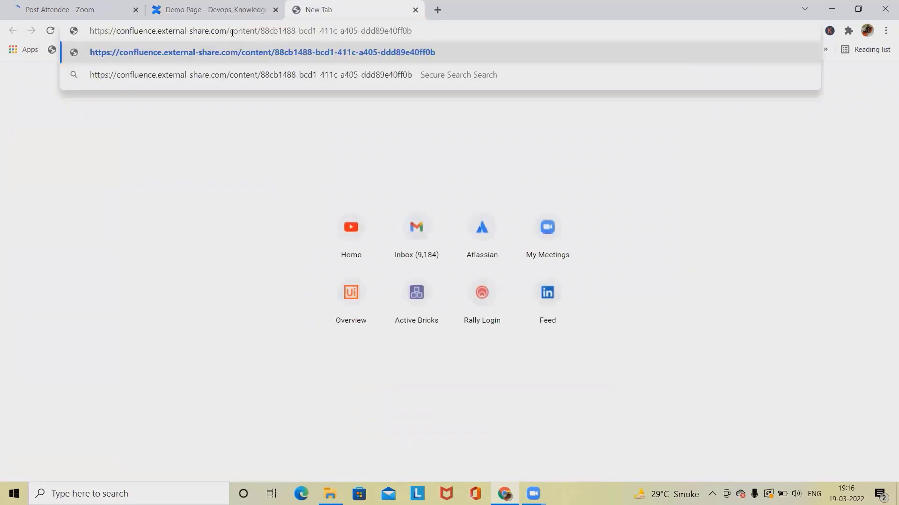
key(Return)
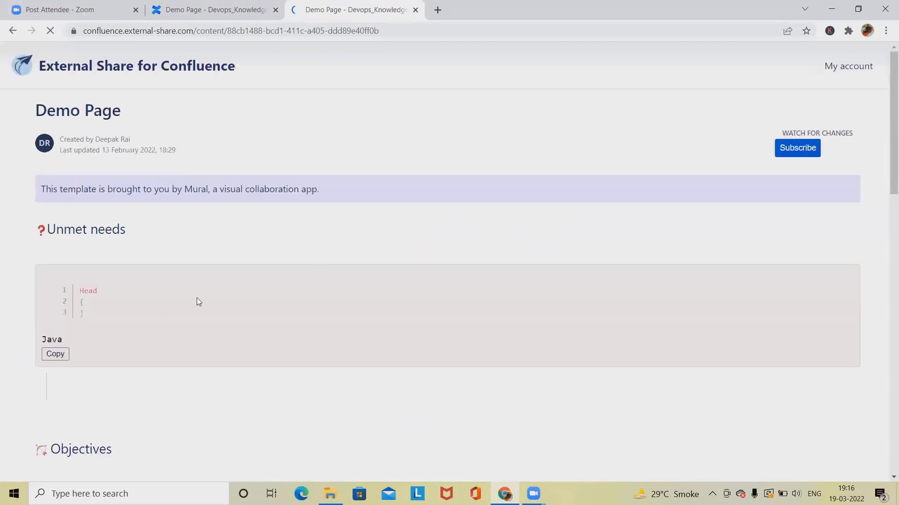
- Examine the externally shared Demo Page from its heading down through all of its sections
scroll(514, 351, down, 2)
scroll(512, 348, down, 13)
scroll(516, 354, up, 15)
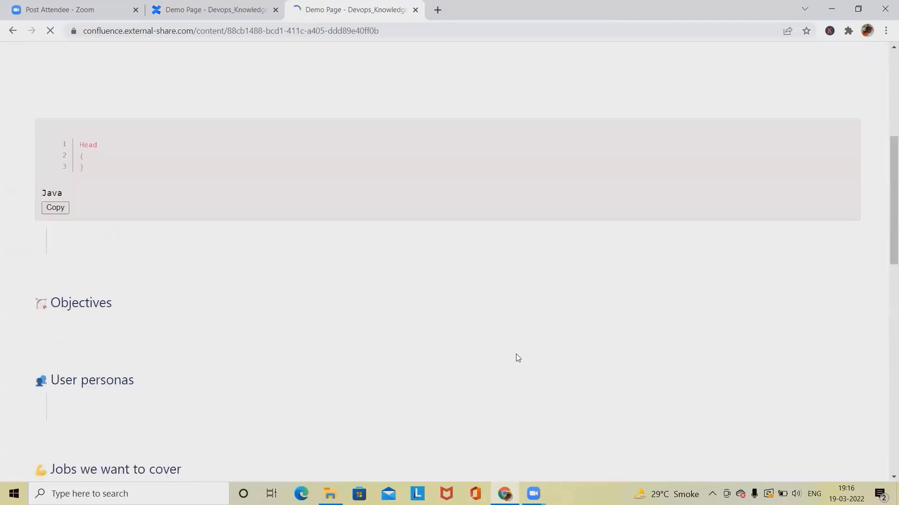
scroll(368, 357, down, 4)
scroll(370, 354, up, 4)
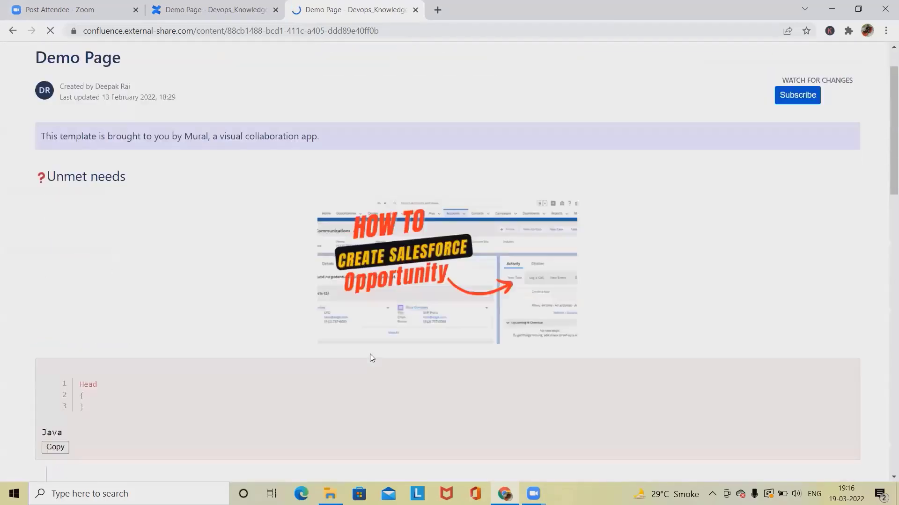
scroll(371, 355, down, 8)
scroll(372, 358, down, 11)
scroll(372, 357, up, 20)
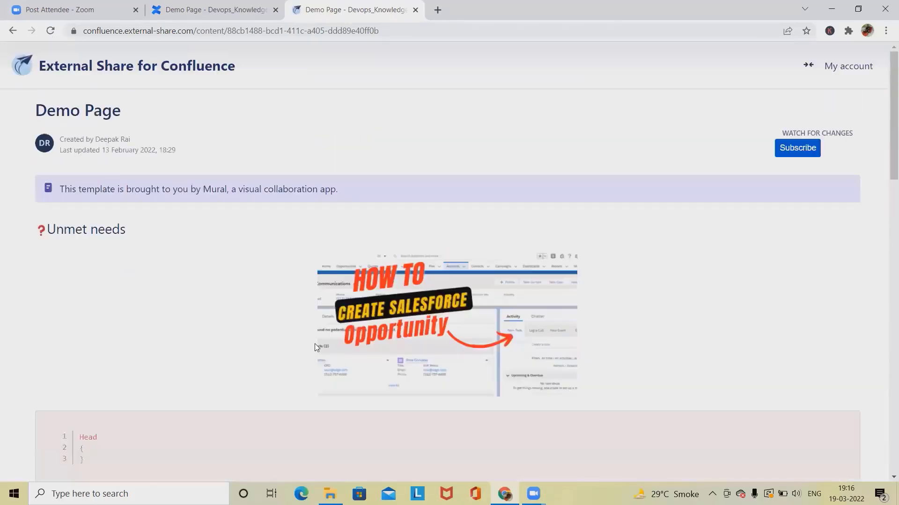
- Allow the Demo Page link to view and add comments, view page labels, view and add attachments, and remove unsupported macros, without sharing child pages
click(208, 9)
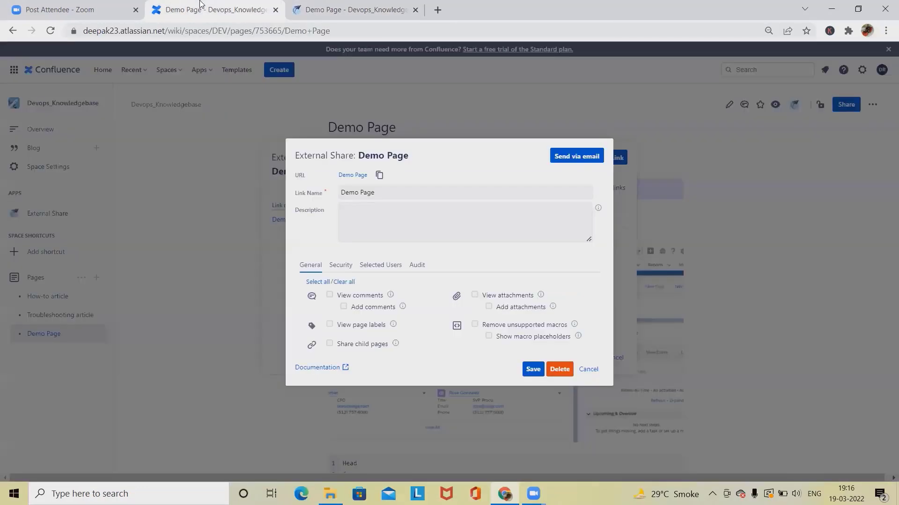
drag(397, 191, 322, 182)
click(400, 219)
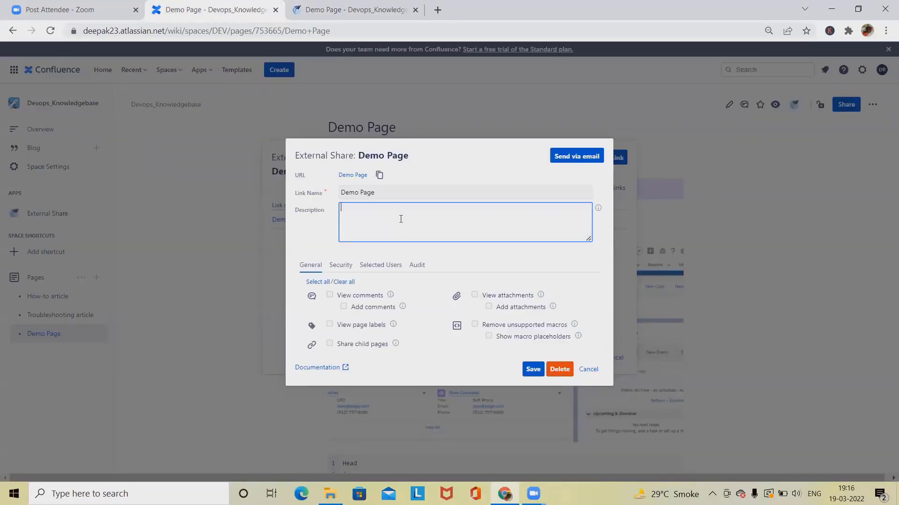
click(330, 295)
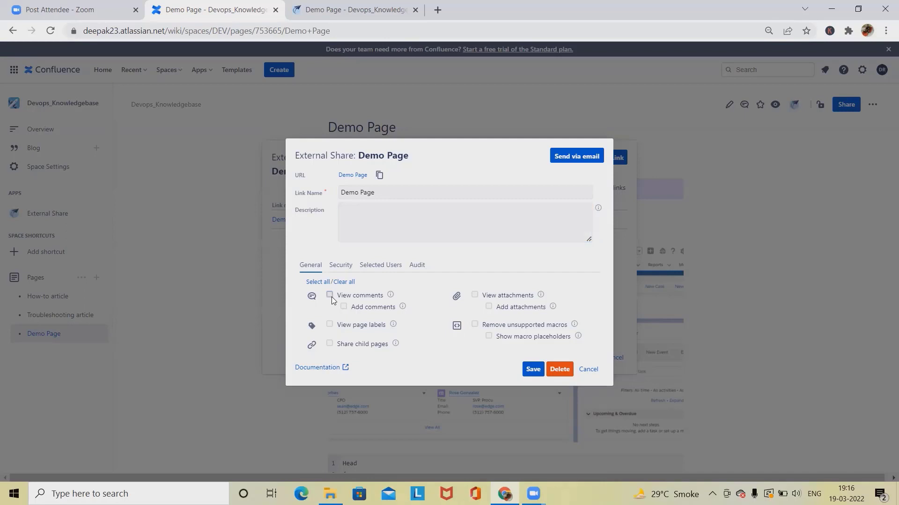
click(343, 306)
click(329, 325)
click(329, 345)
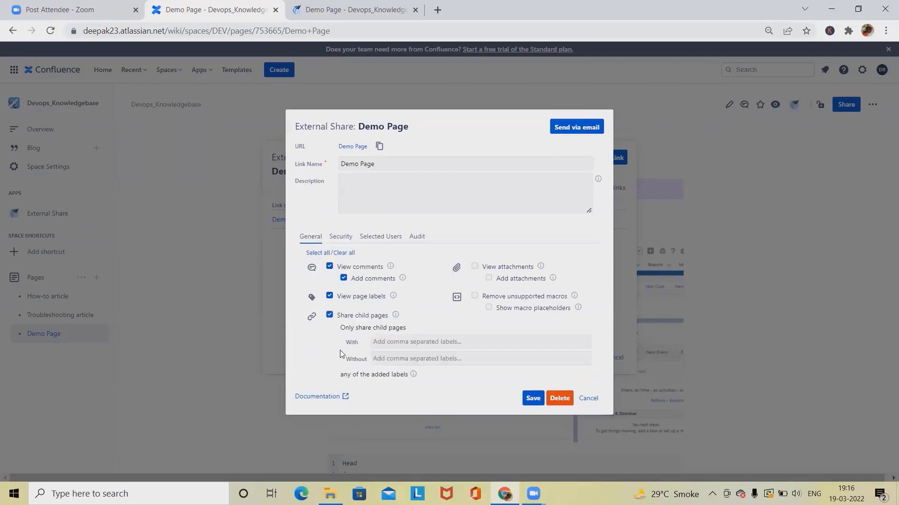
click(329, 315)
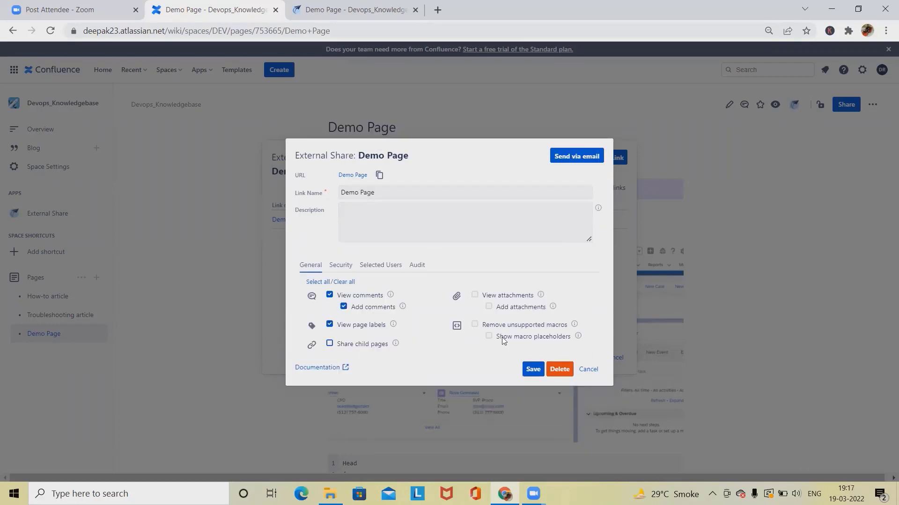
click(474, 324)
click(475, 295)
click(490, 307)
click(341, 265)
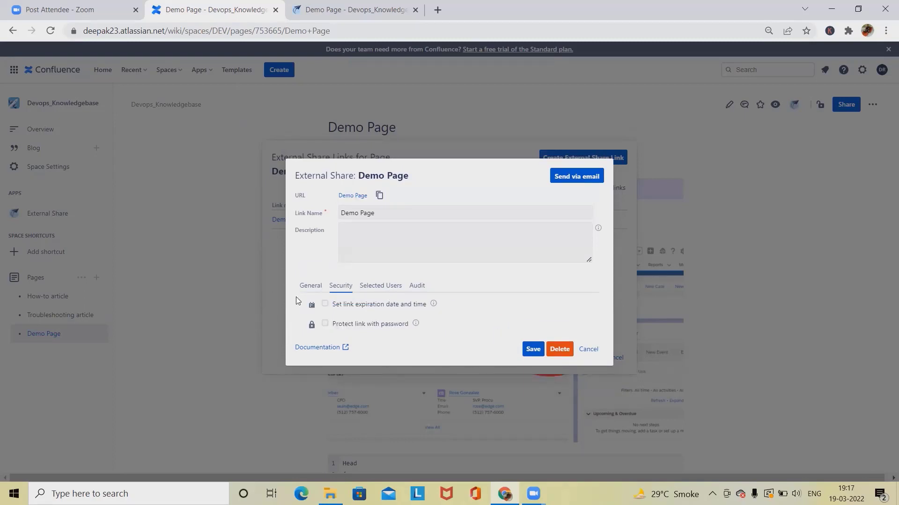
click(325, 304)
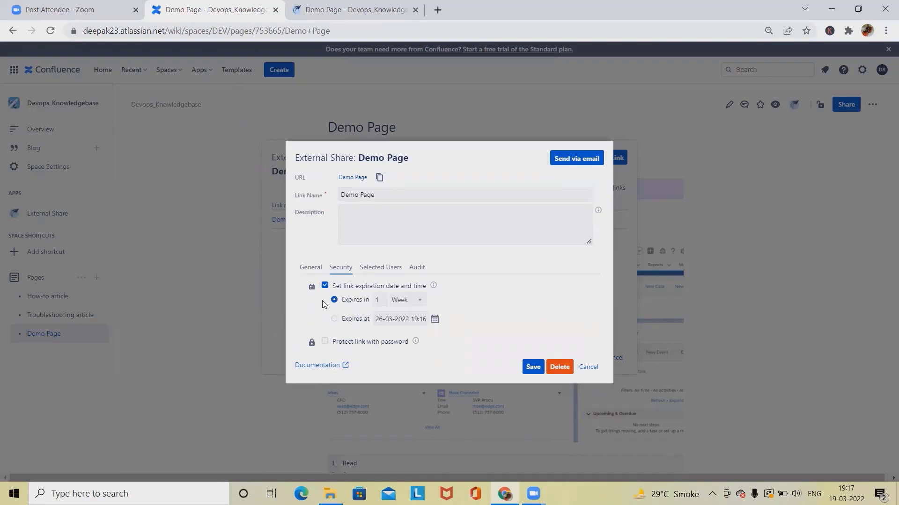
click(418, 302)
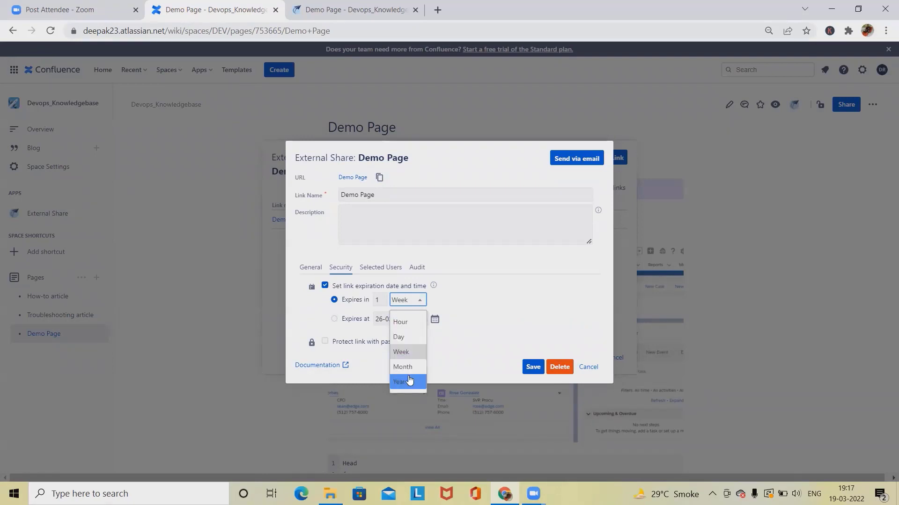
click(486, 284)
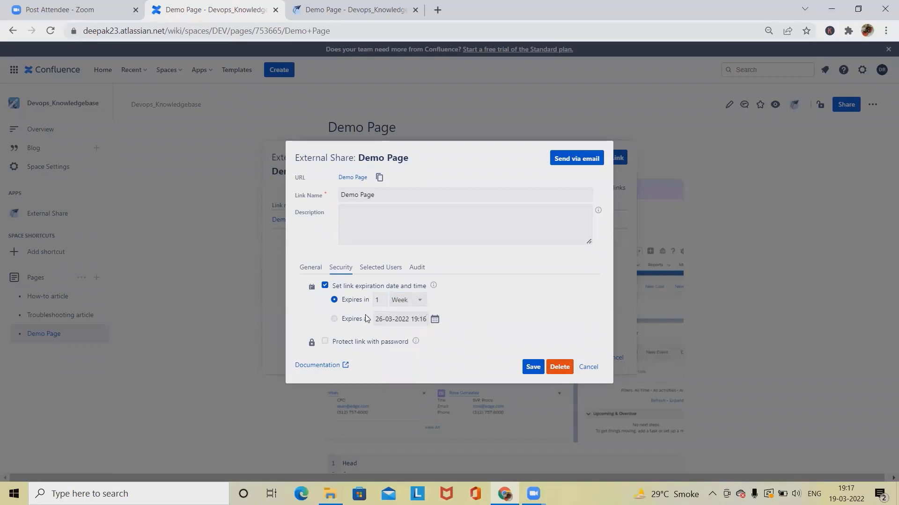
click(334, 320)
click(327, 341)
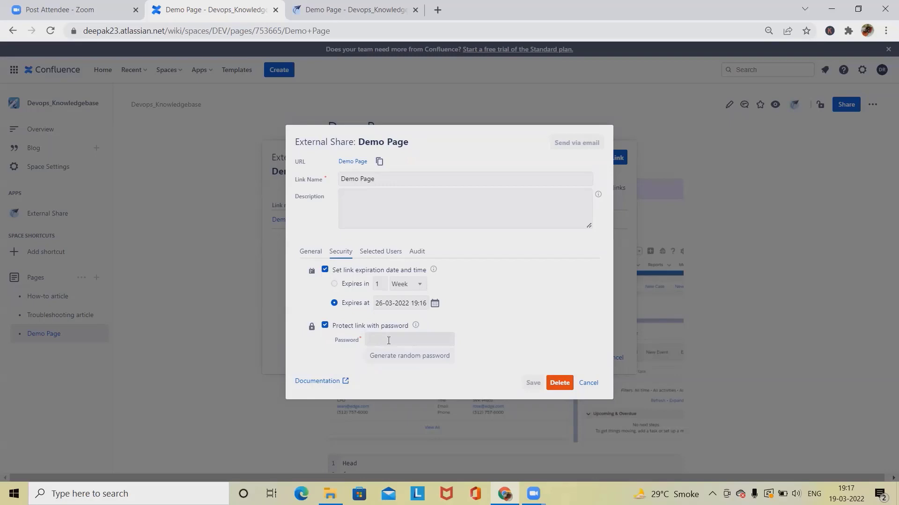
click(414, 360)
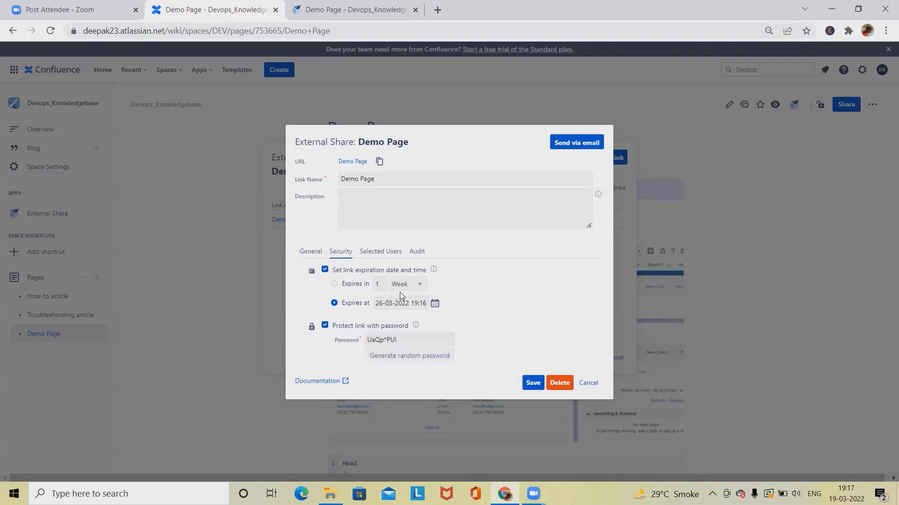
- Check the Demo Page link's selected-user sharing options and save the link settings
click(377, 253)
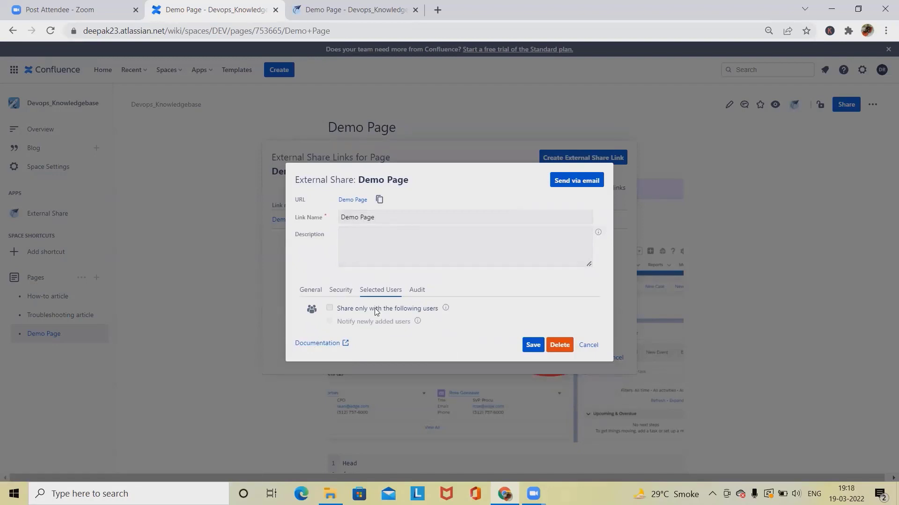
click(311, 290)
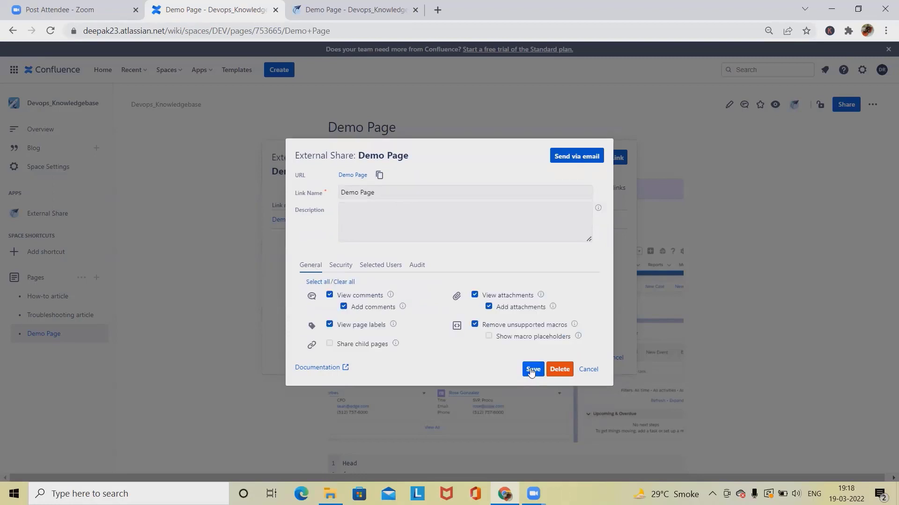
click(532, 370)
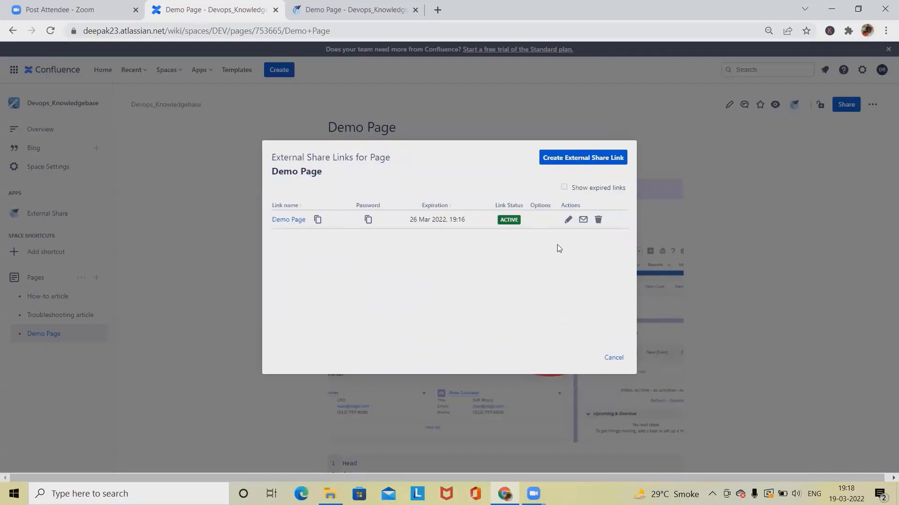
- Reload the externally shared Demo Page with the link's saved settings
click(568, 220)
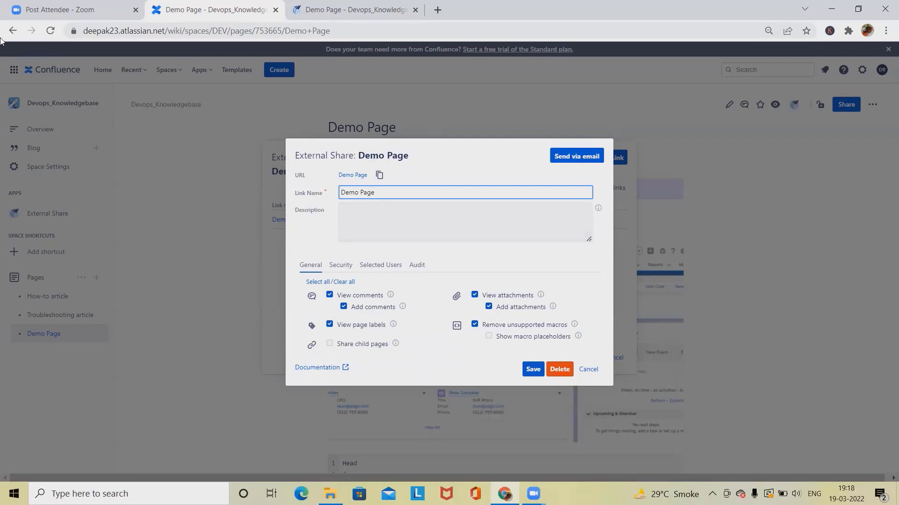
click(356, 10)
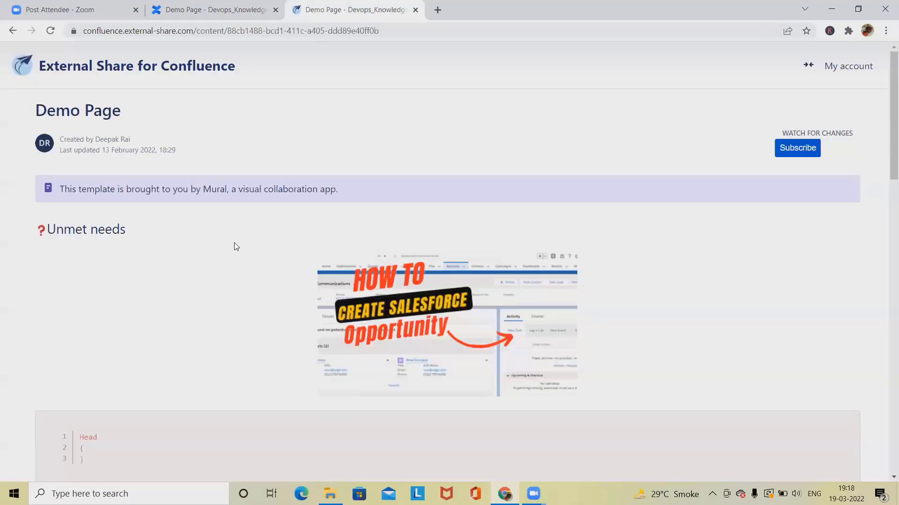
scroll(134, 188, down, 4)
scroll(135, 188, up, 4)
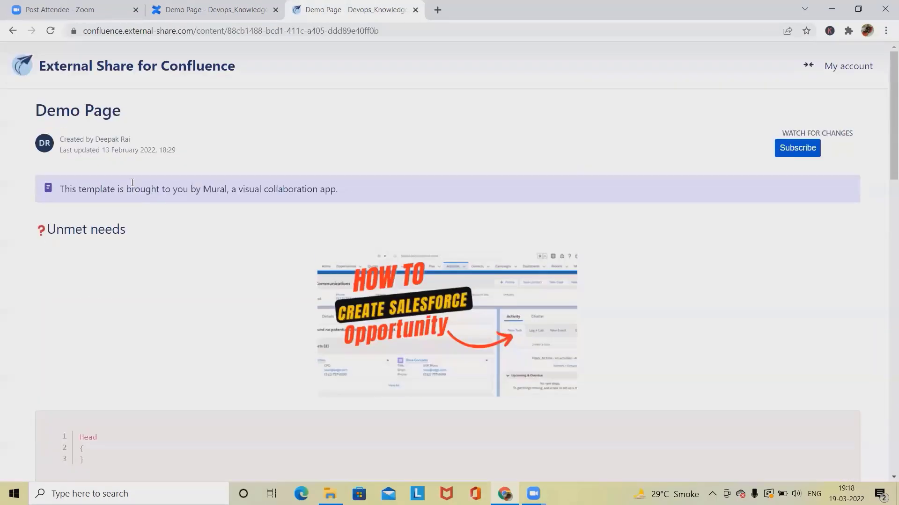
click(50, 31)
- Close the link settings and links list in Confluence, and check the shared page's access screen
click(198, 17)
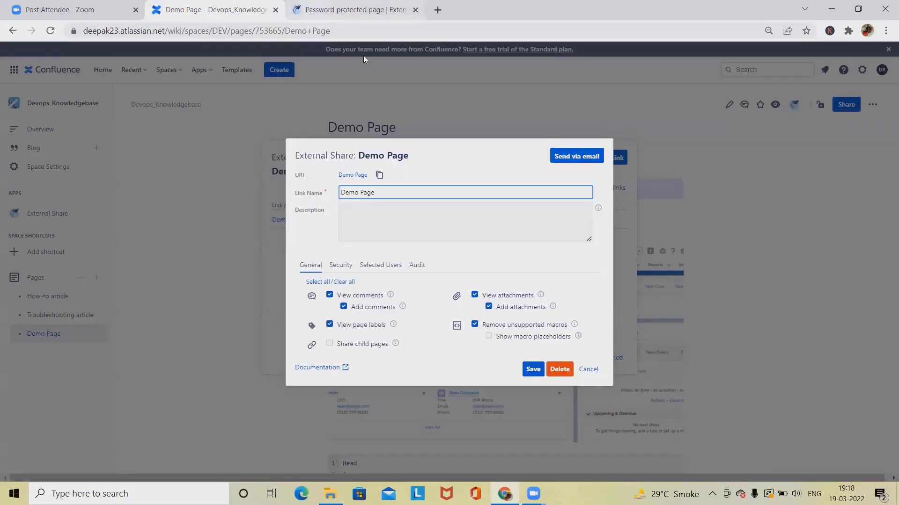
click(588, 370)
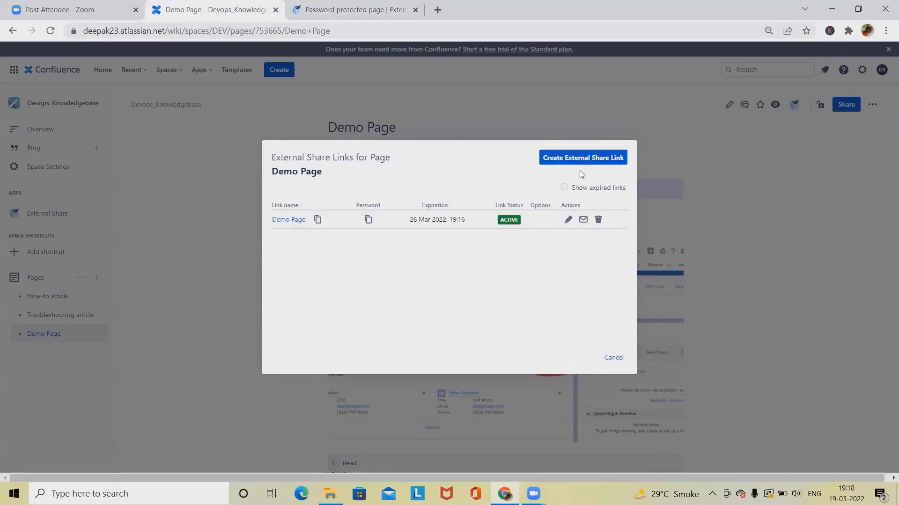
click(612, 358)
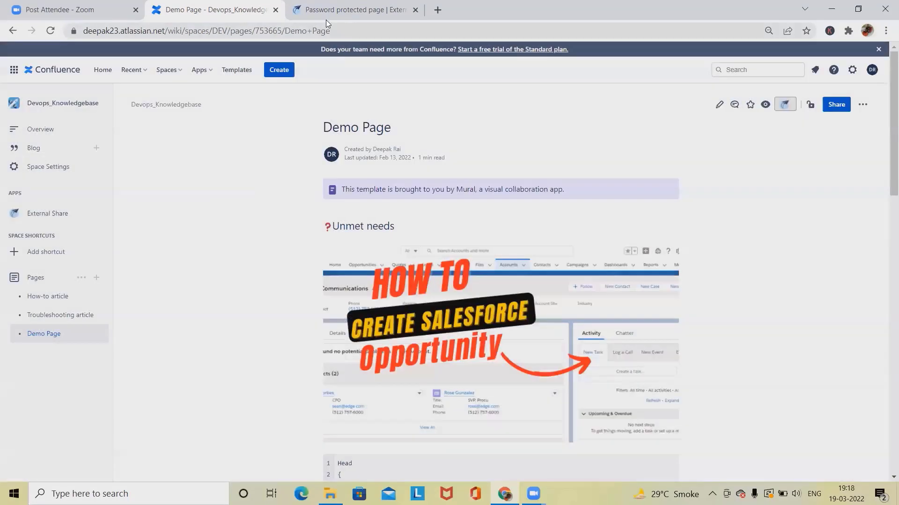
key(ctrl+Tab)
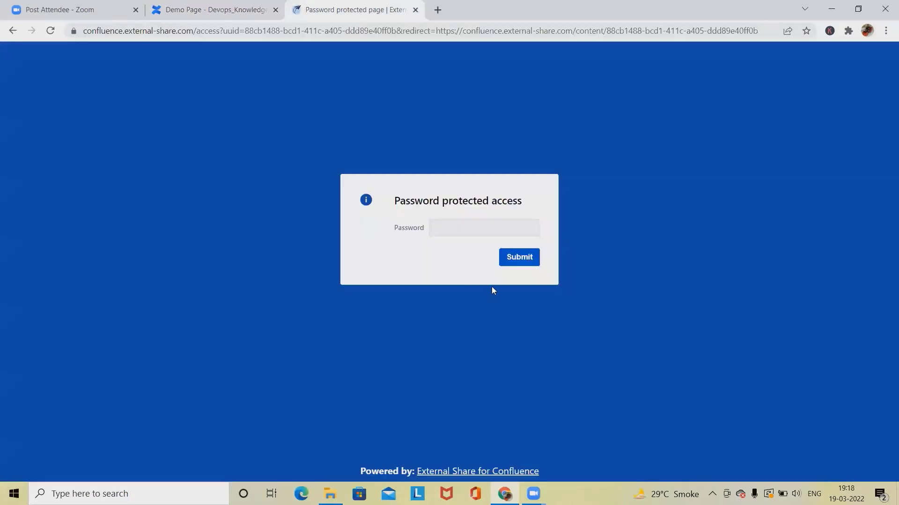
click(193, 9)
scroll(184, 247, down, 5)
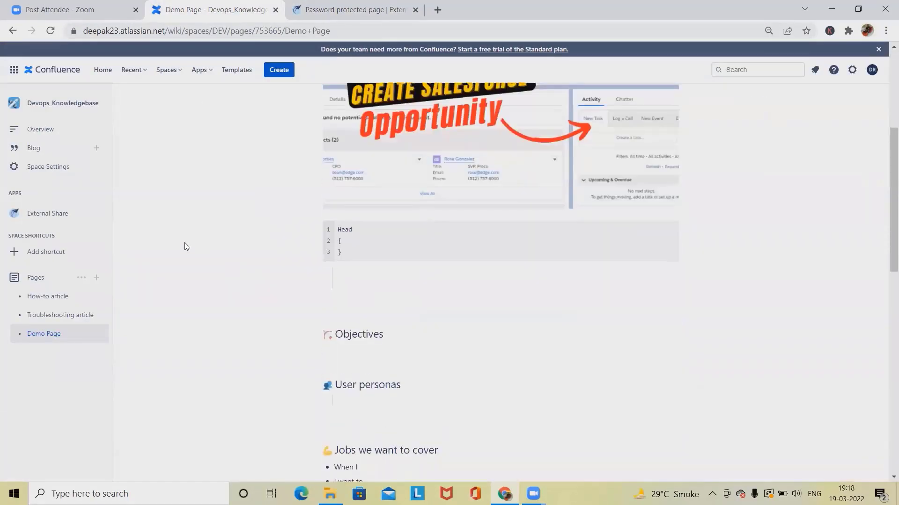
scroll(166, 255, up, 6)
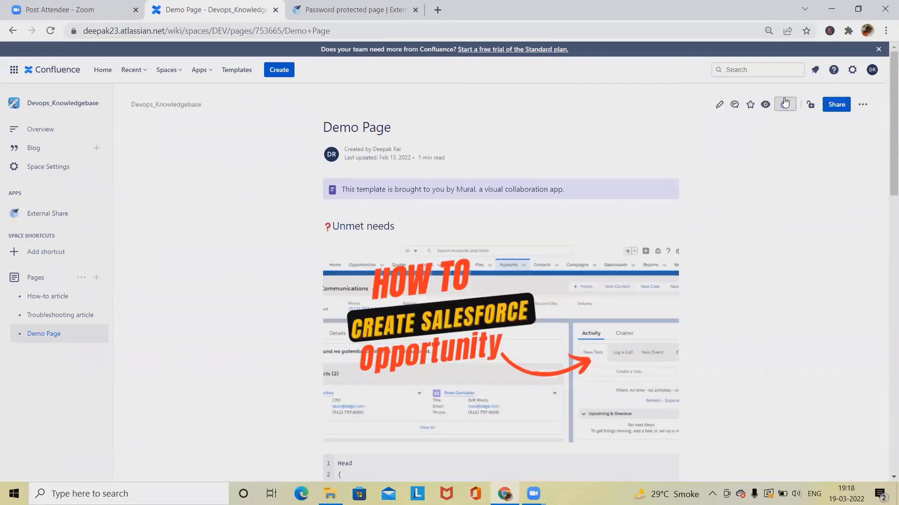
- Copy the password from the Demo Page share link's security settings
click(784, 104)
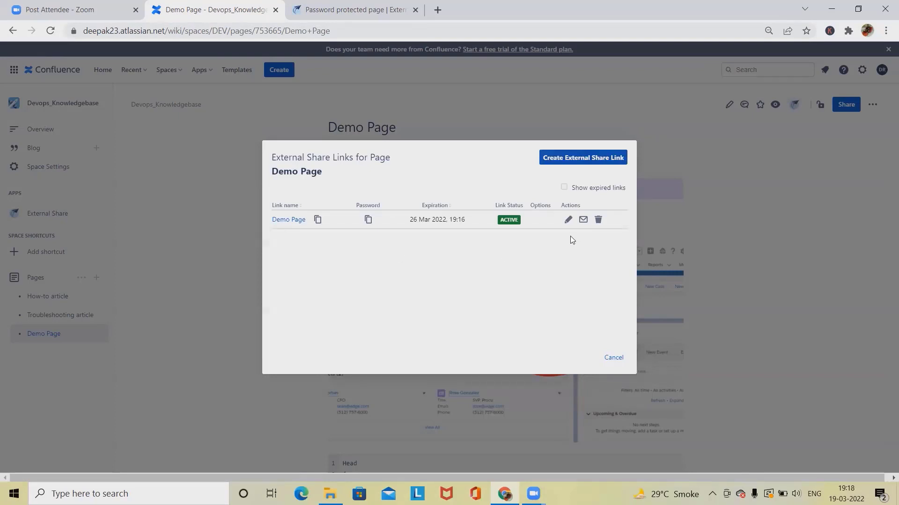
click(568, 220)
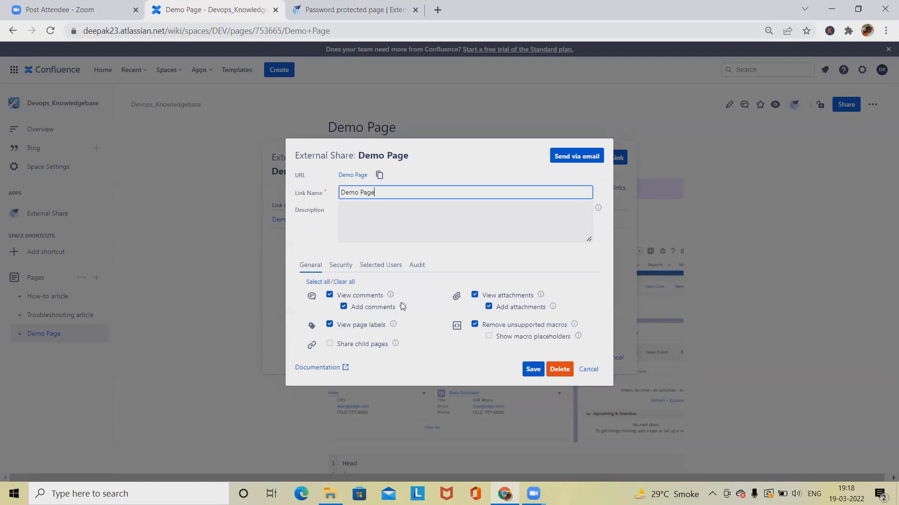
click(340, 265)
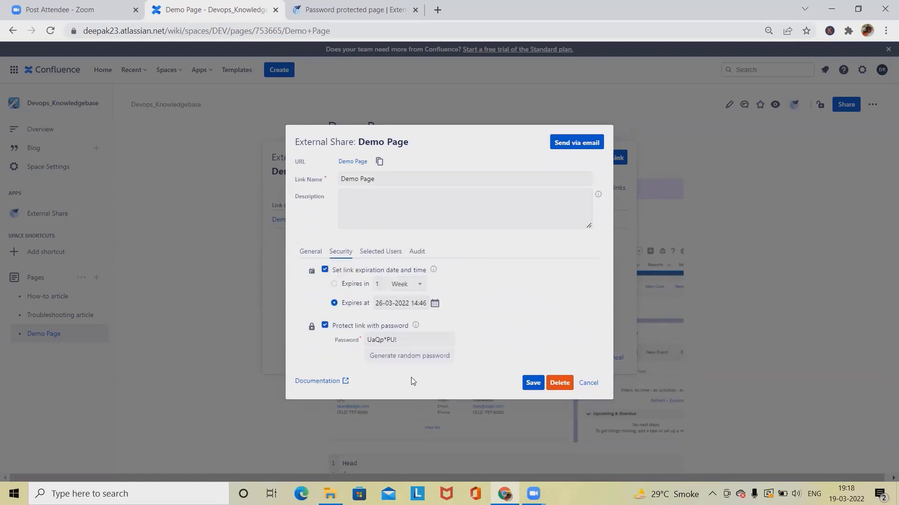
drag(397, 340, 352, 329)
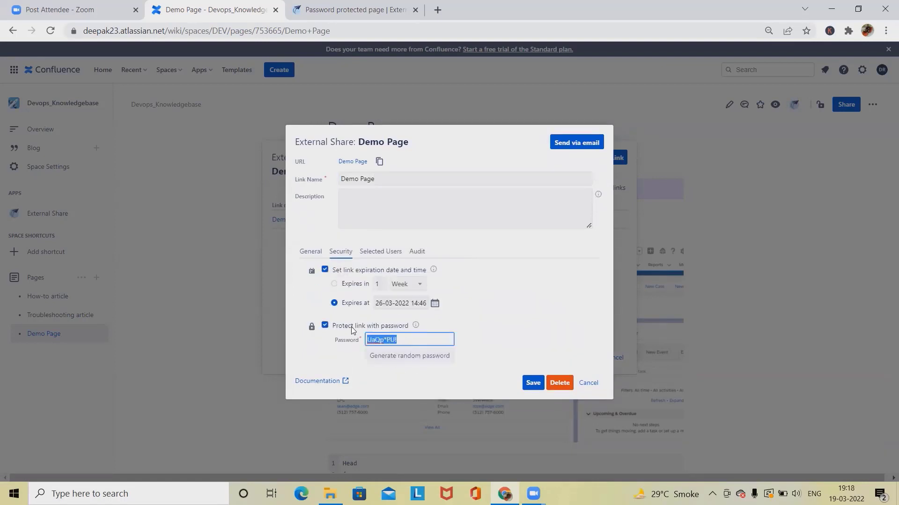
key(Escape)
- Paste the link password into the shared page's Password field and submit it to unlock the page
key(ctrl+Tab)
click(471, 221)
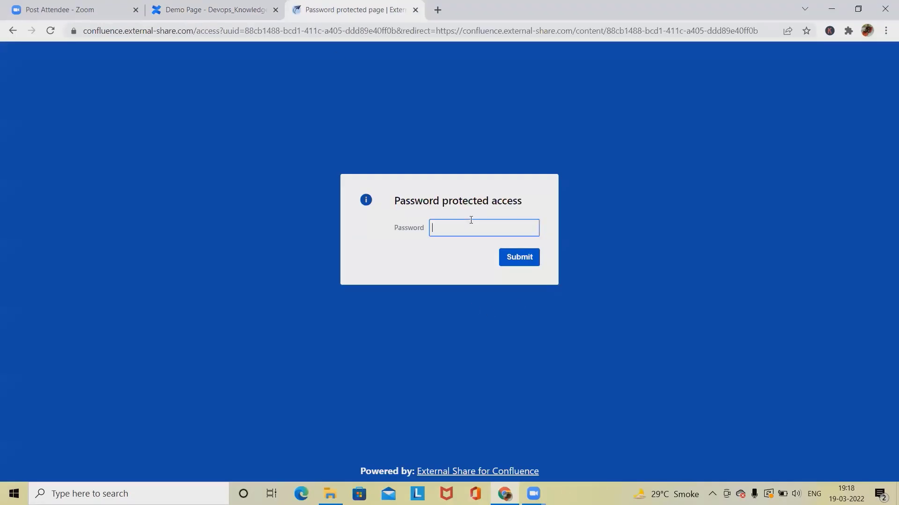
key(ctrl+v)
click(525, 263)
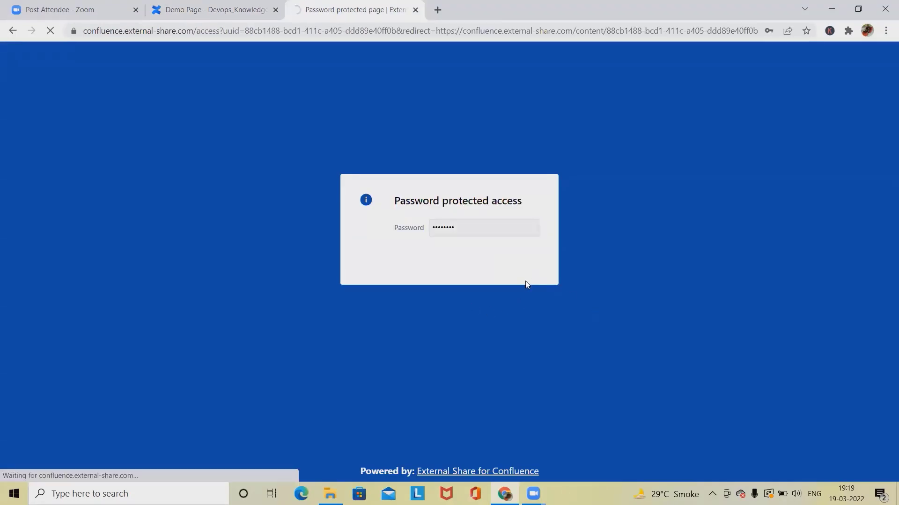
- Post the text "comment" on the externally shared page, entering the commenter's name
scroll(195, 144, down, 15)
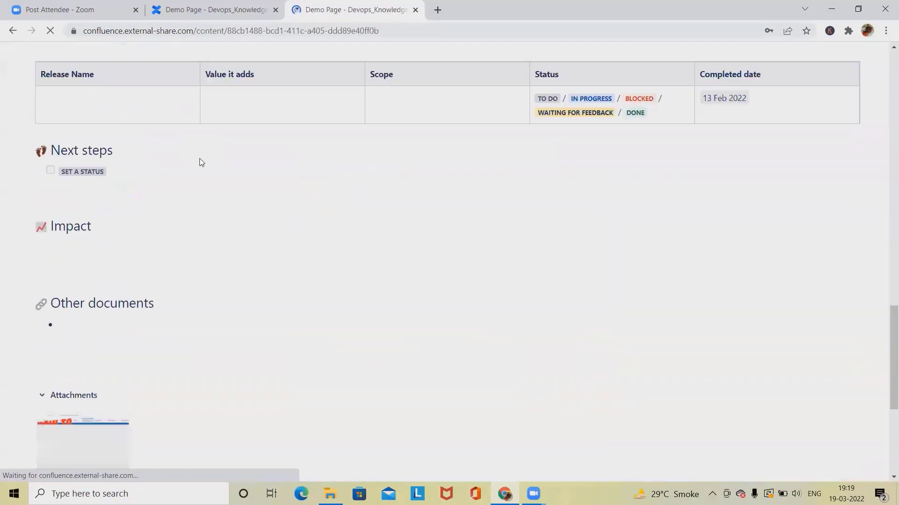
scroll(201, 165, down, 5)
click(144, 427)
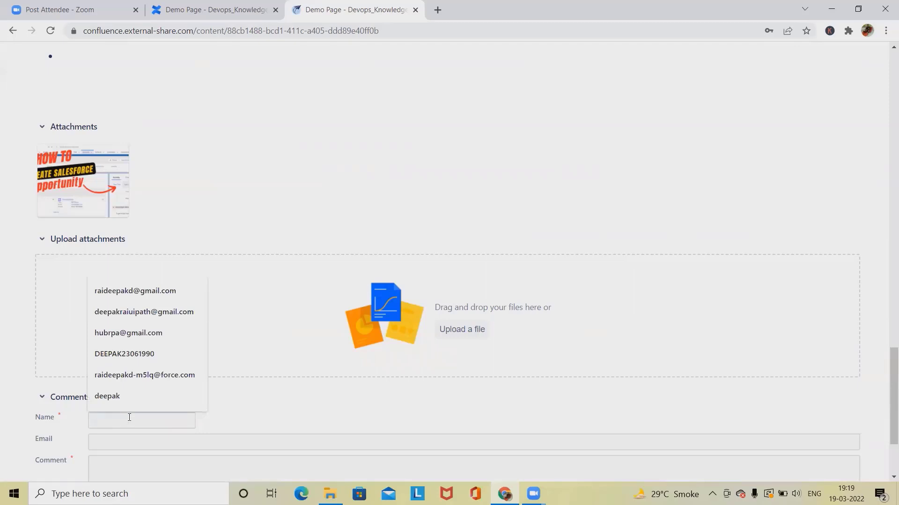
click(104, 419)
text(d)
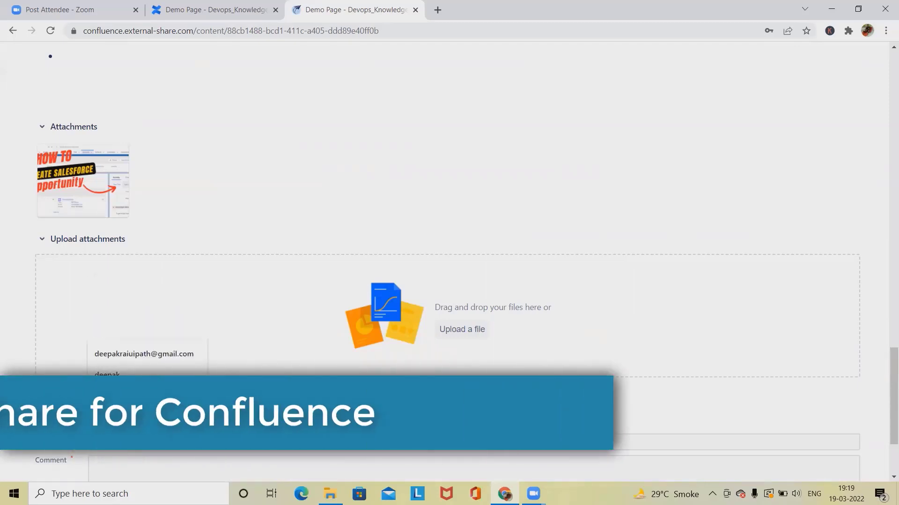
click(141, 472)
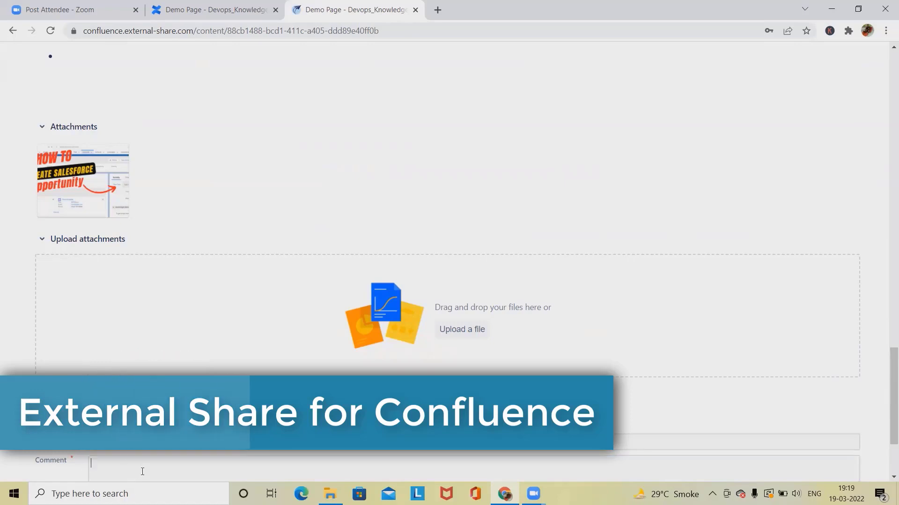
text(comm)
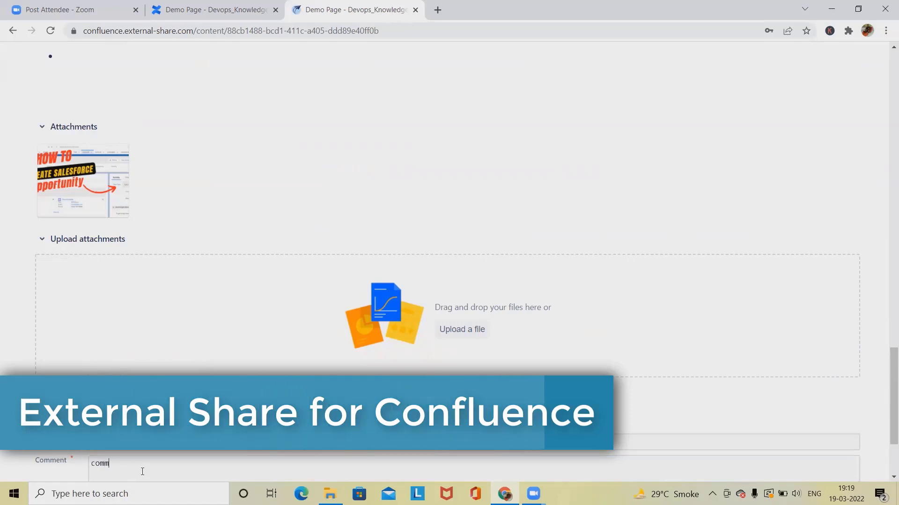
text(ent)
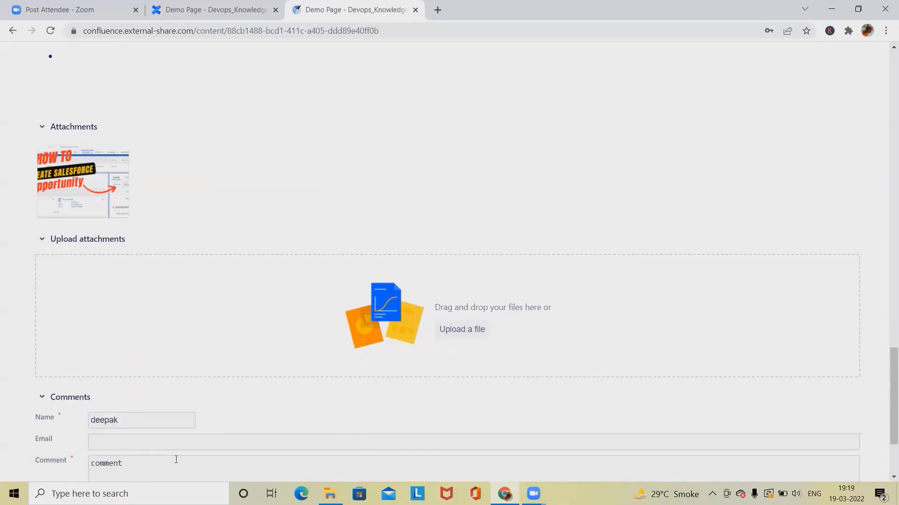
scroll(248, 443, down, 3)
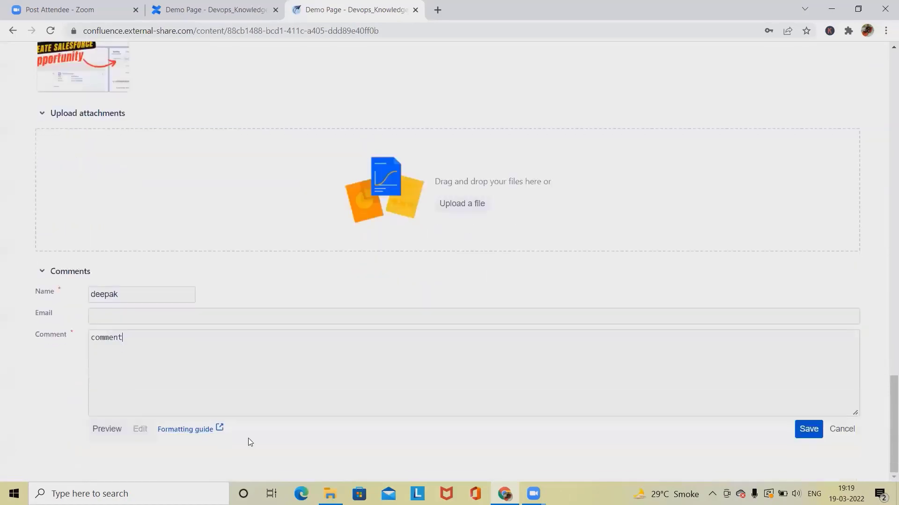
click(808, 429)
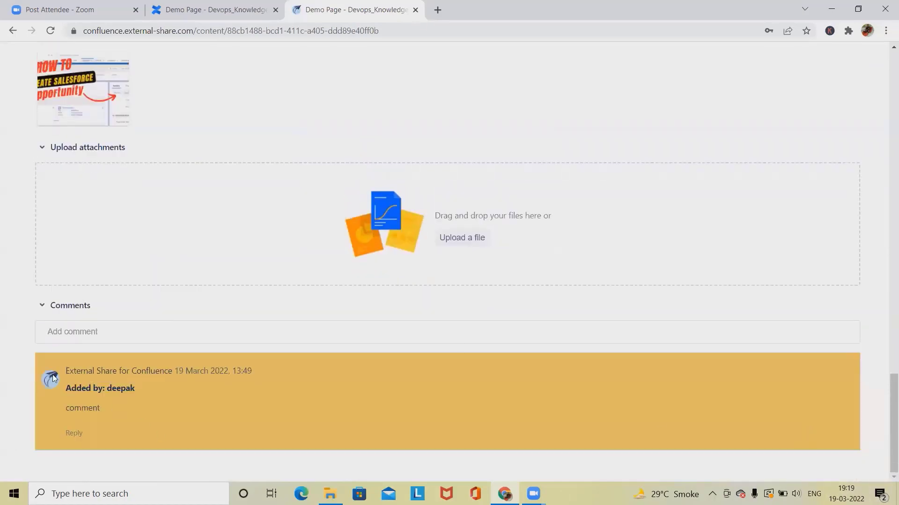
- Close the share links list, reload the Demo Page in Confluence and check its page comments
click(213, 9)
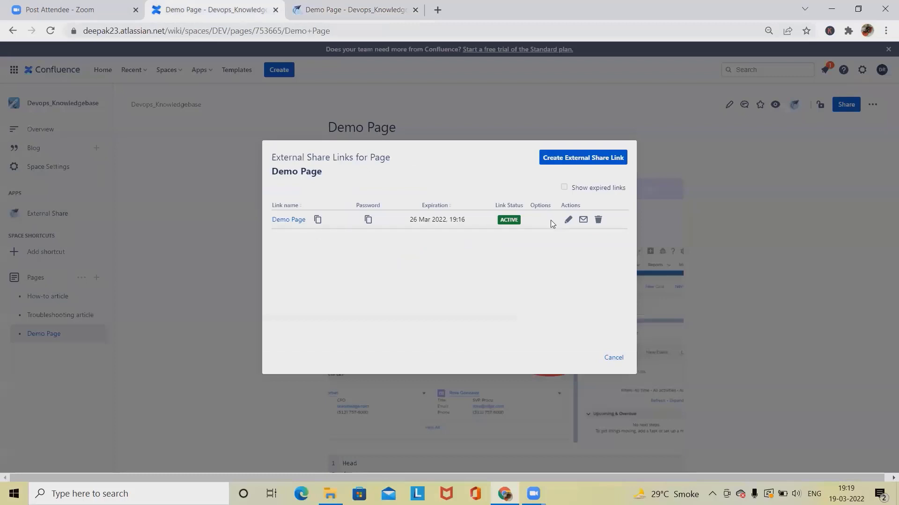
key(Escape)
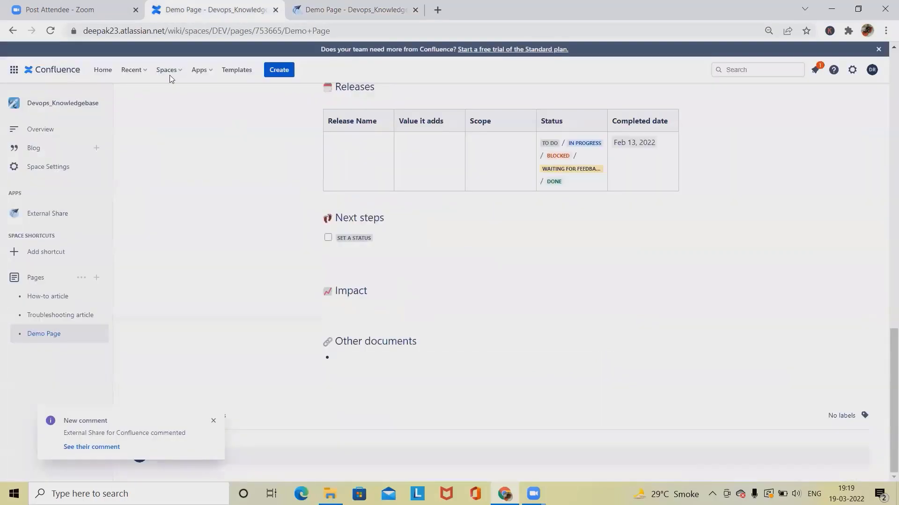
click(51, 31)
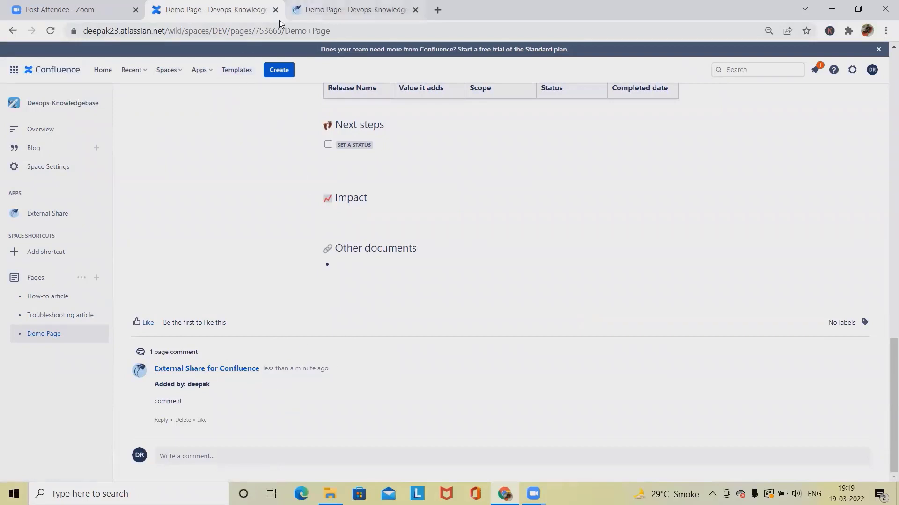
click(299, 15)
click(232, 23)
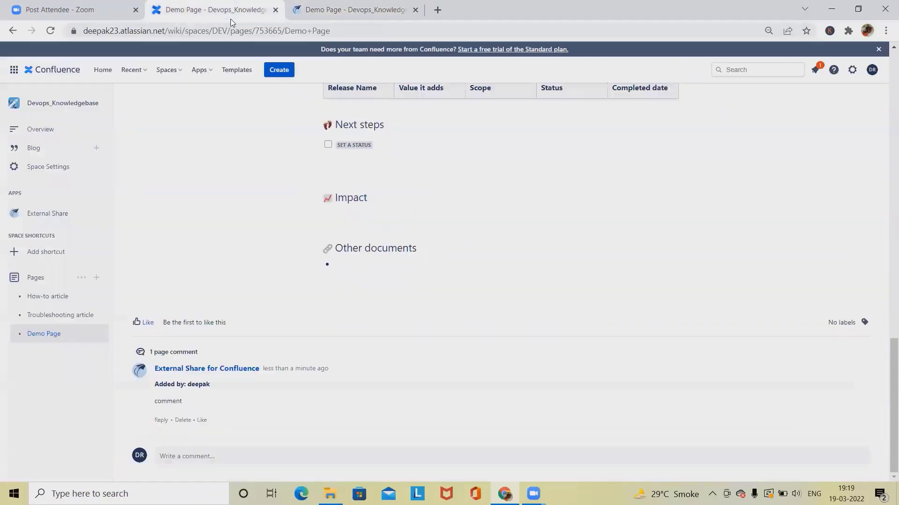
- Add the comment "this is comment 2" to the Demo Page in Confluence
click(210, 455)
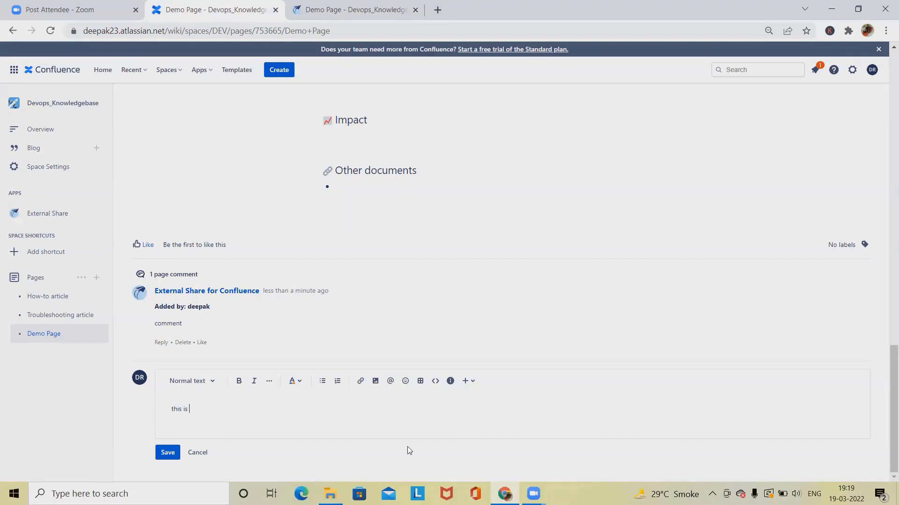
text(omment 2)
click(168, 452)
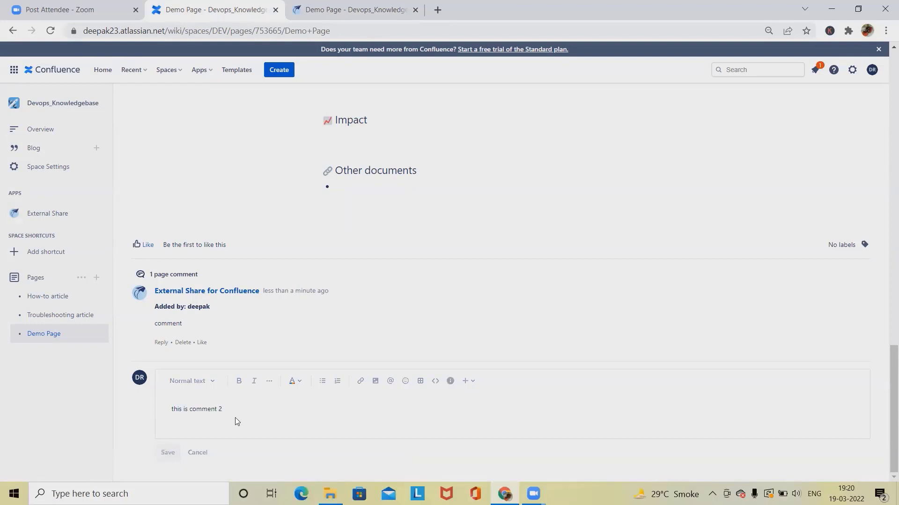
- Reload the externally shared Demo Page and check its comments section
click(341, 14)
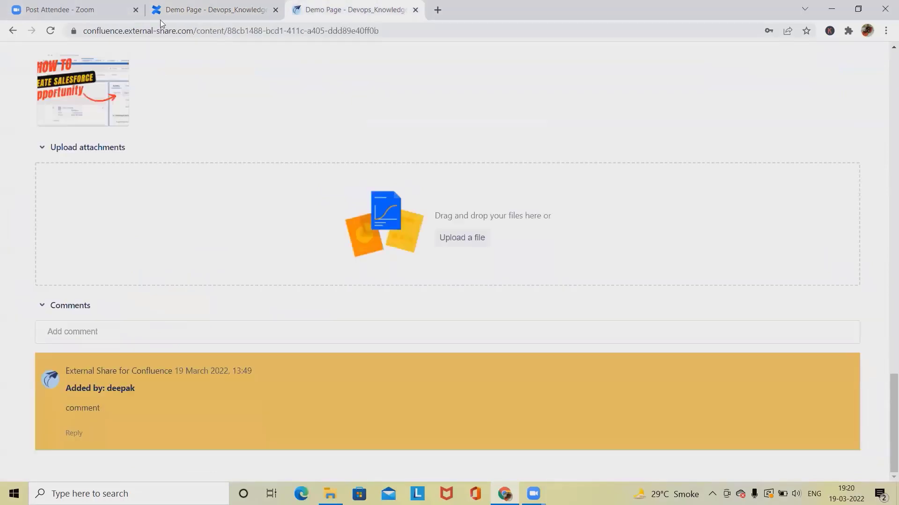
click(52, 31)
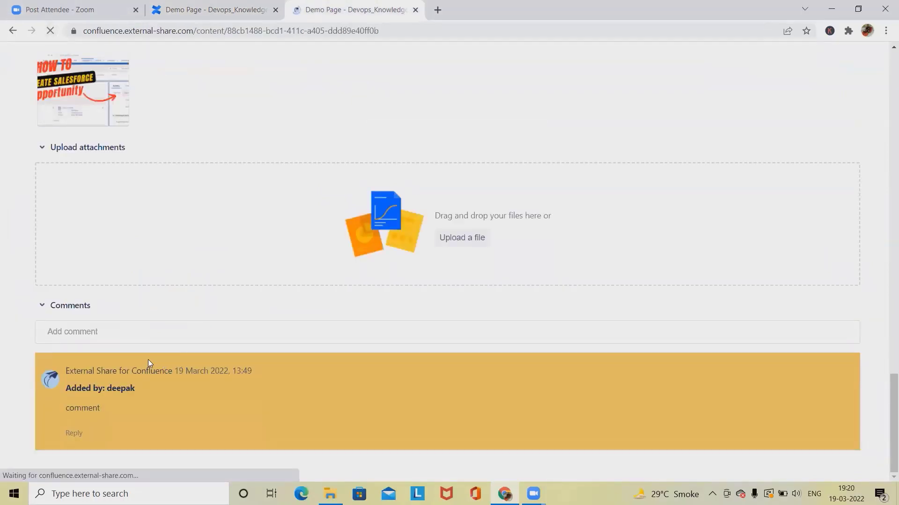
scroll(234, 358, down, 20)
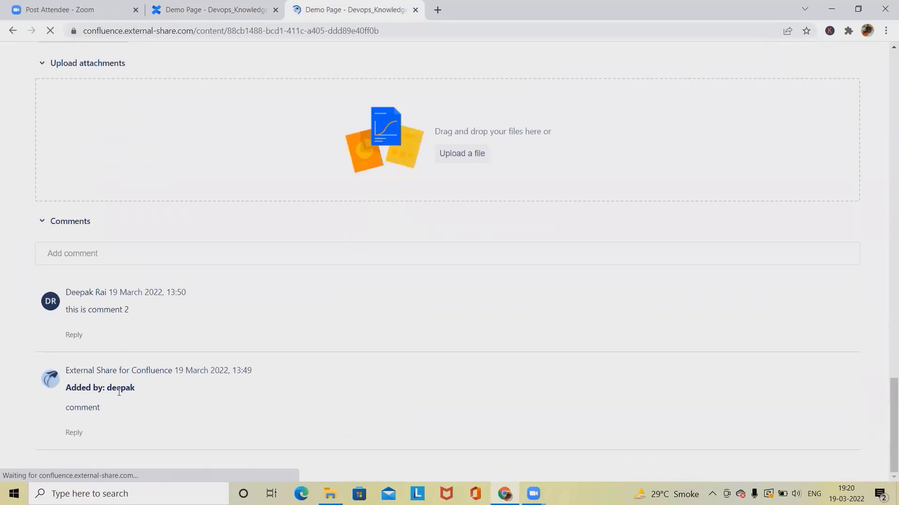
- Edit the Demo Page share link to share child pages, excluding those labelled "Child Page 1", and save the link
scroll(265, 363, up, 10)
key(ctrl+shift+Tab)
scroll(383, 295, up, 10)
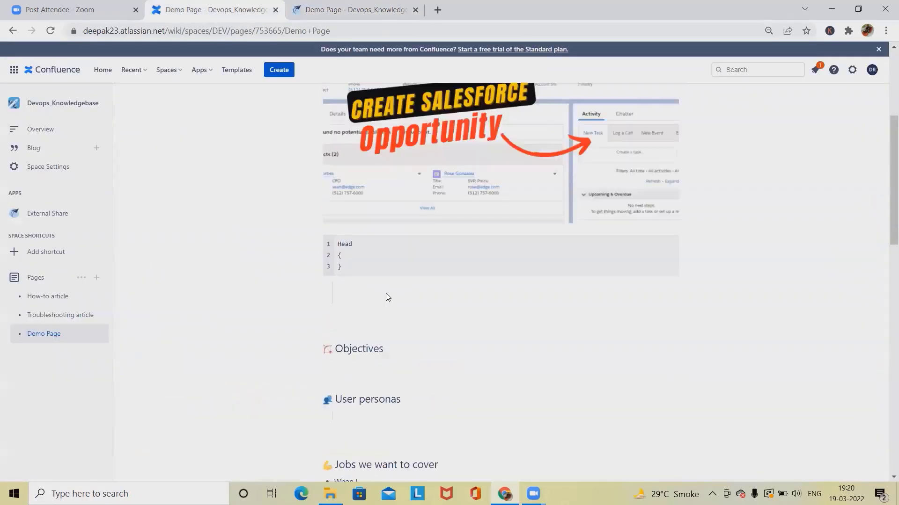
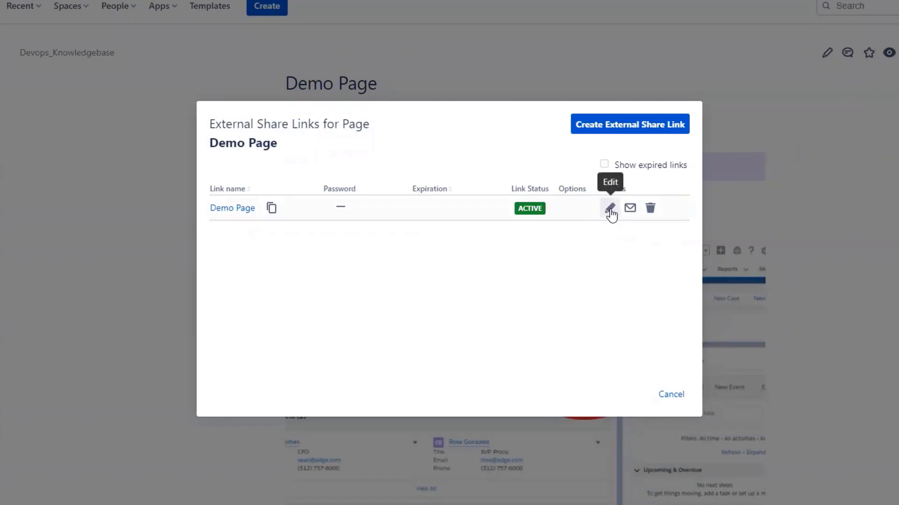
click(610, 208)
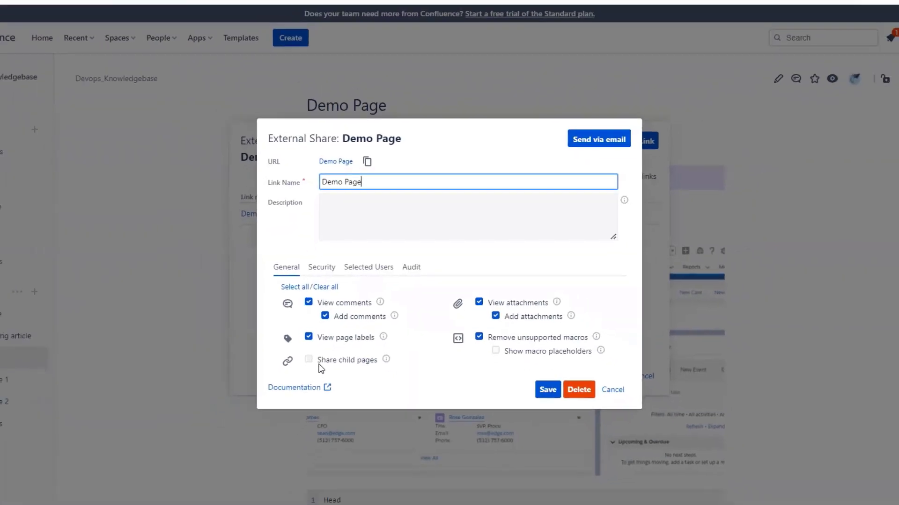
click(201, 9)
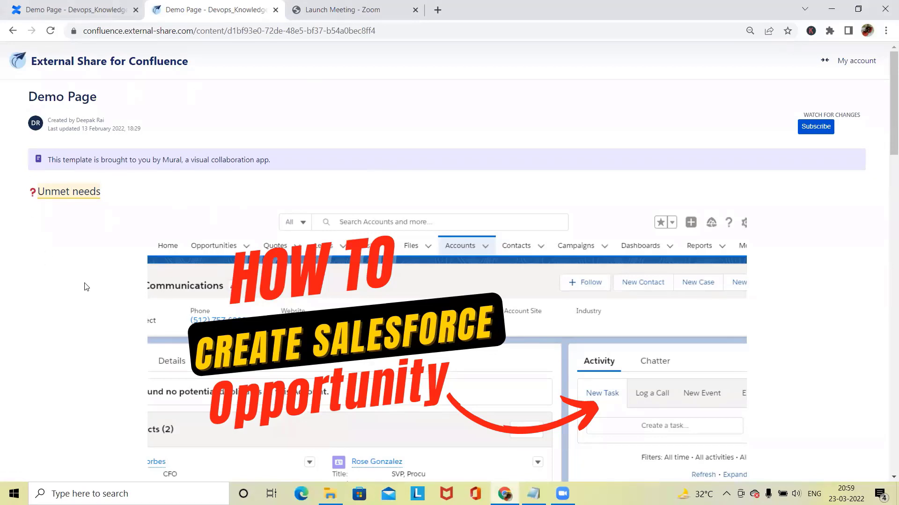
click(86, 14)
click(329, 344)
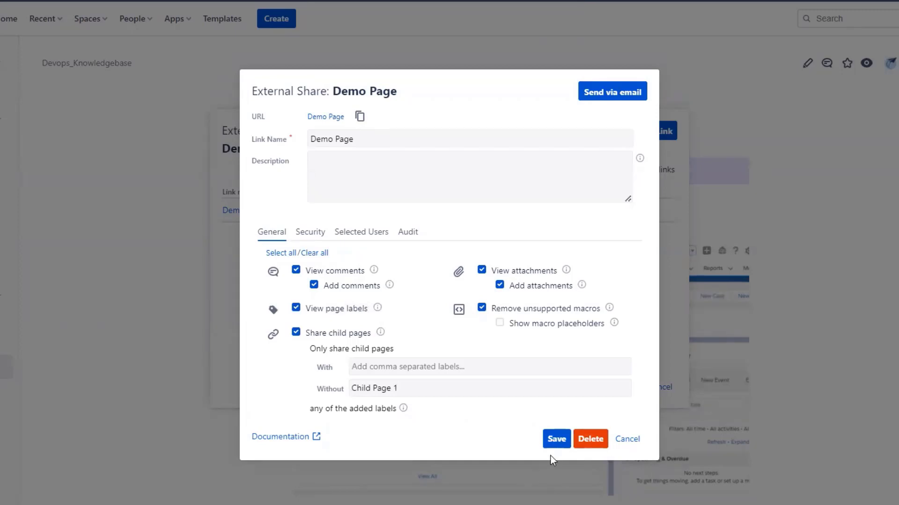
click(553, 439)
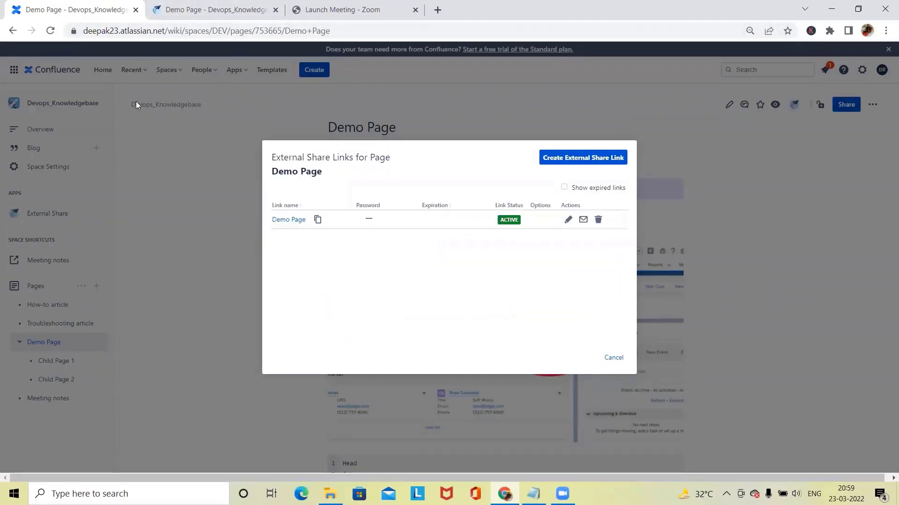
- Check Child Page 1 and Child Page 2 on the externally shared Demo Page, then return to Confluence
click(198, 17)
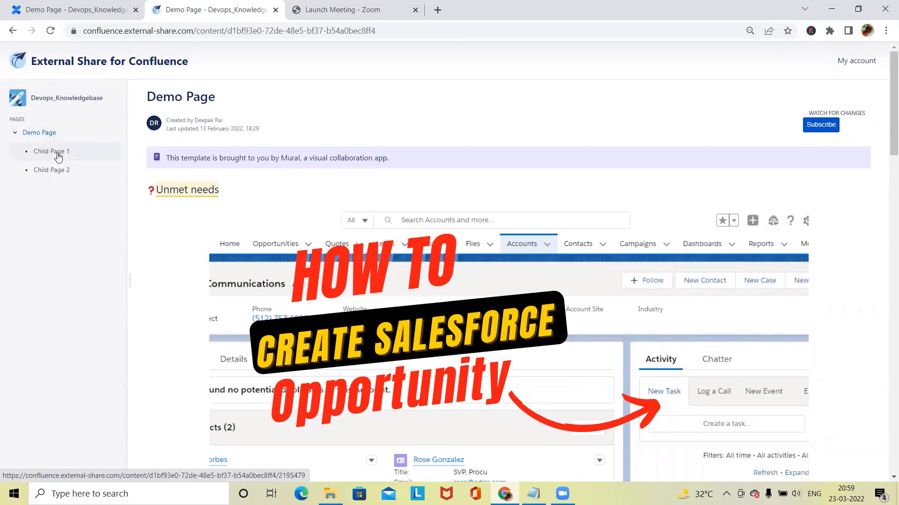
click(60, 155)
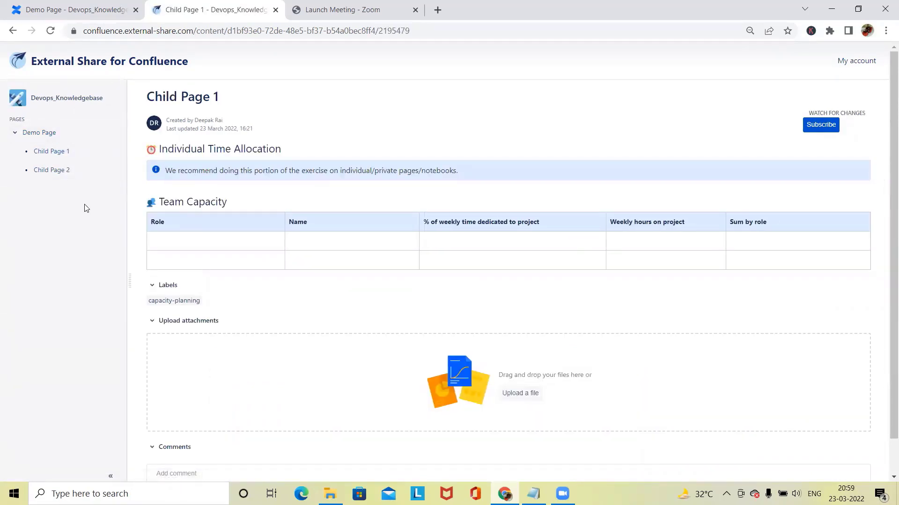
click(64, 171)
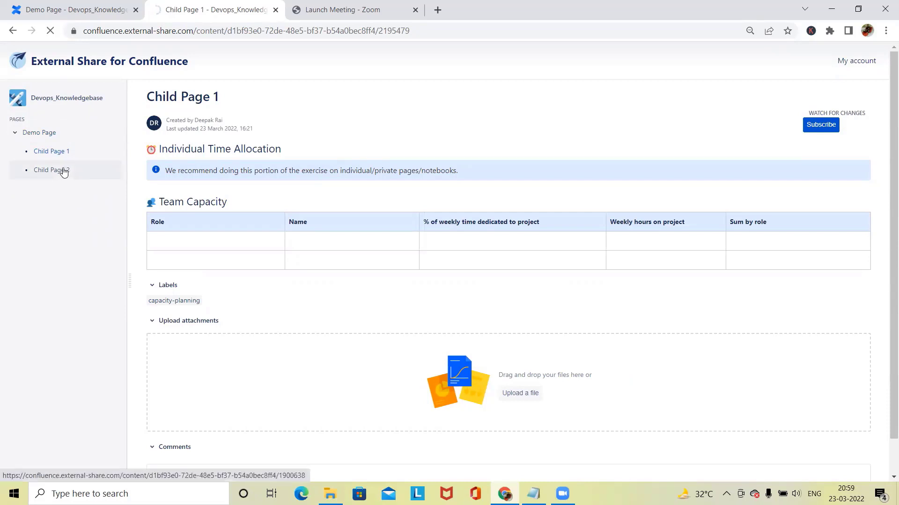
scroll(320, 420, down, 6)
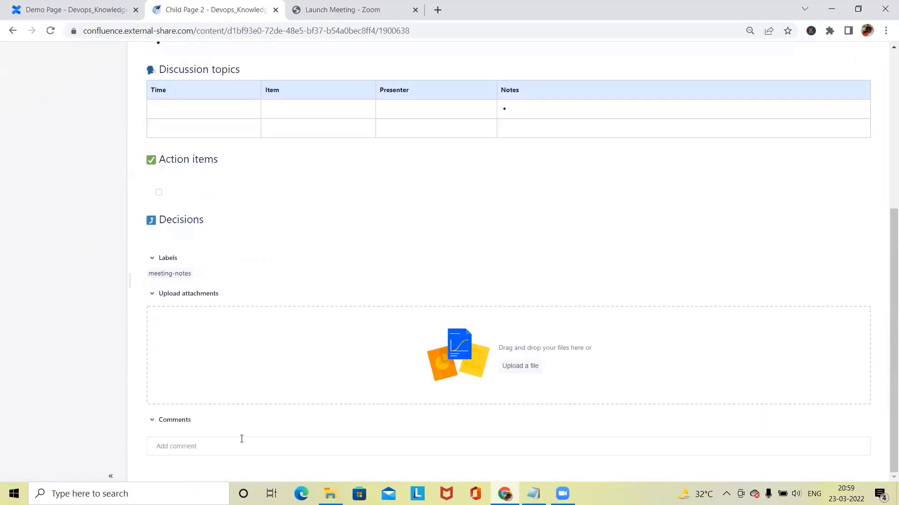
scroll(217, 331, up, 6)
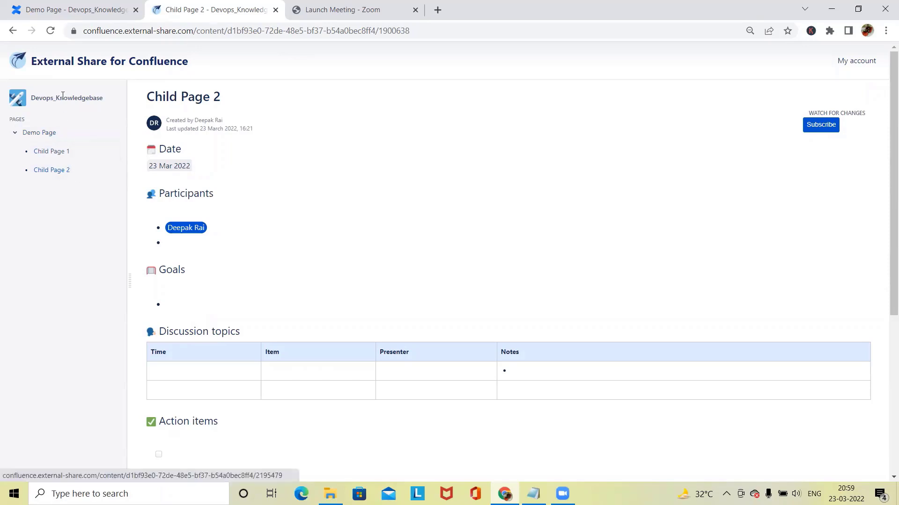
click(78, 9)
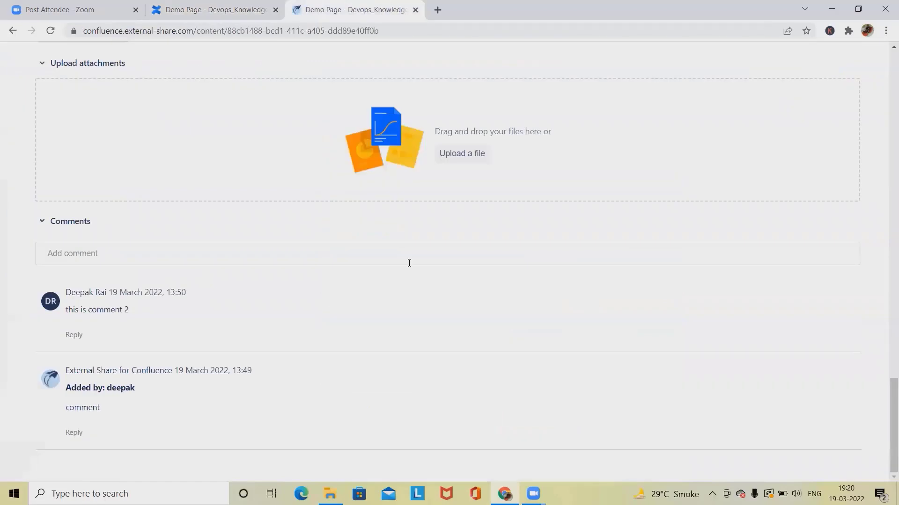
- Upload "Piggy Bank Saving Money YouTube Thumbnail.png" from Downloads as an attachment on the externally shared Demo Page and reload it
scroll(366, 176, up, 1)
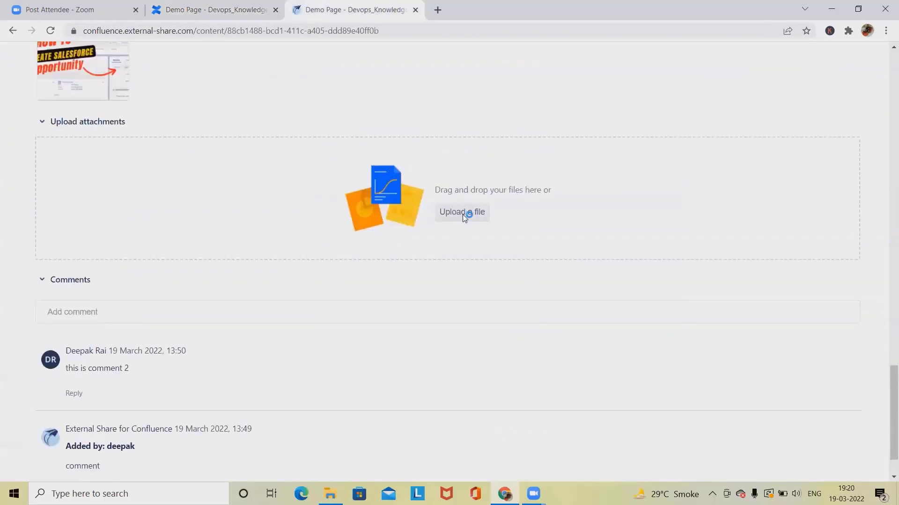
click(463, 213)
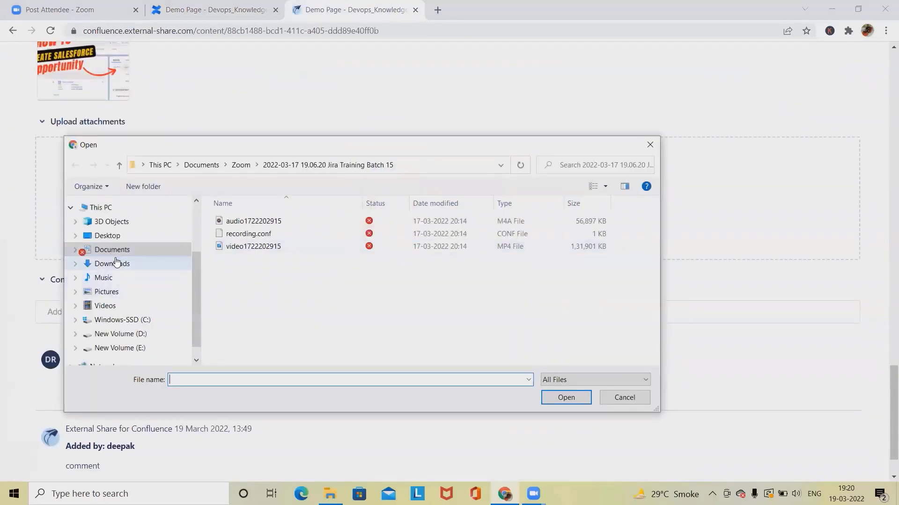
click(119, 264)
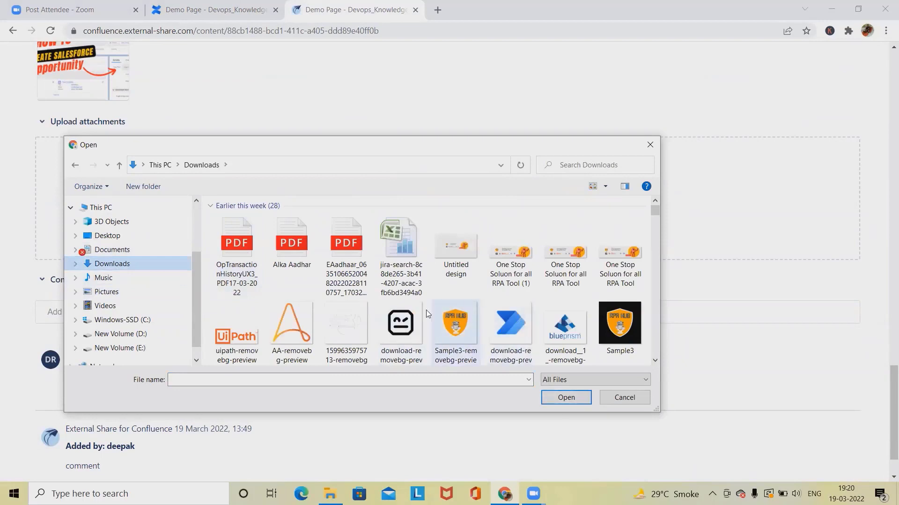
scroll(346, 323, down, 5)
scroll(391, 335, up, 3)
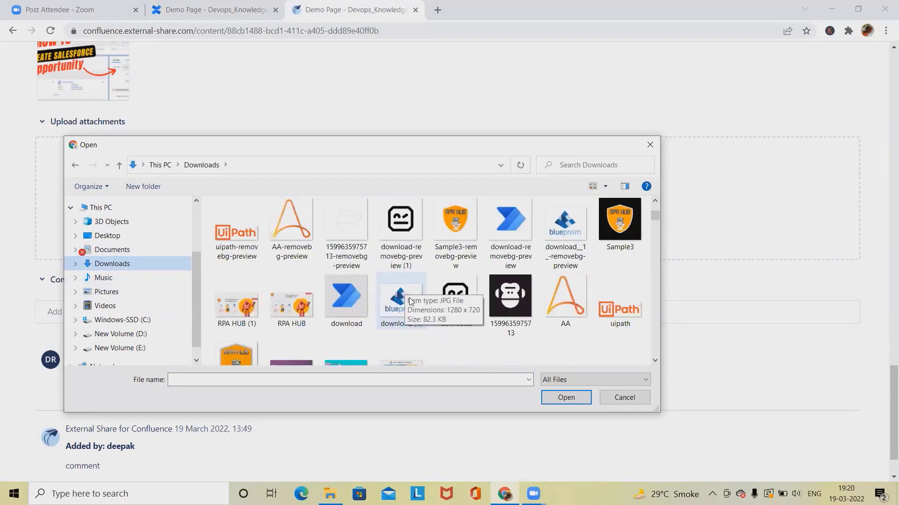
scroll(391, 335, down, 3)
click(338, 234)
click(566, 398)
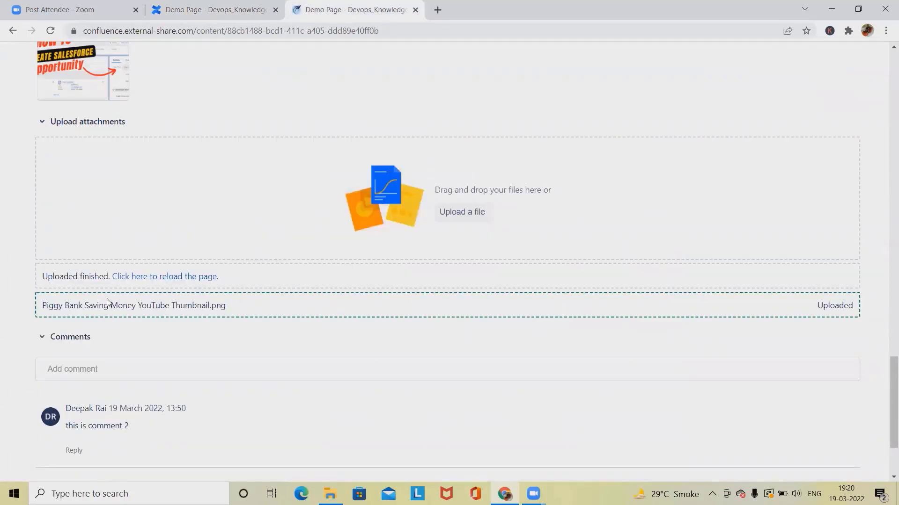
click(159, 277)
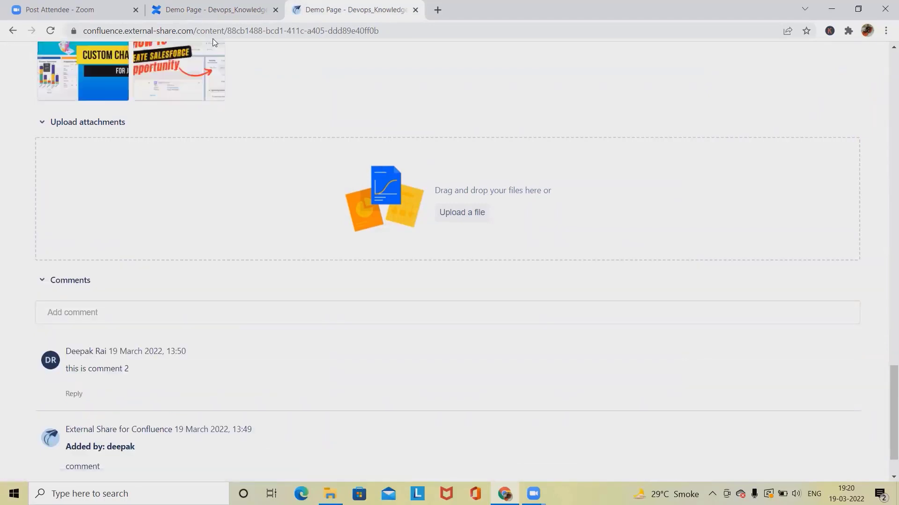
- Reload the Demo Page in Confluence and compare it with the externally shared page
click(211, 9)
click(50, 31)
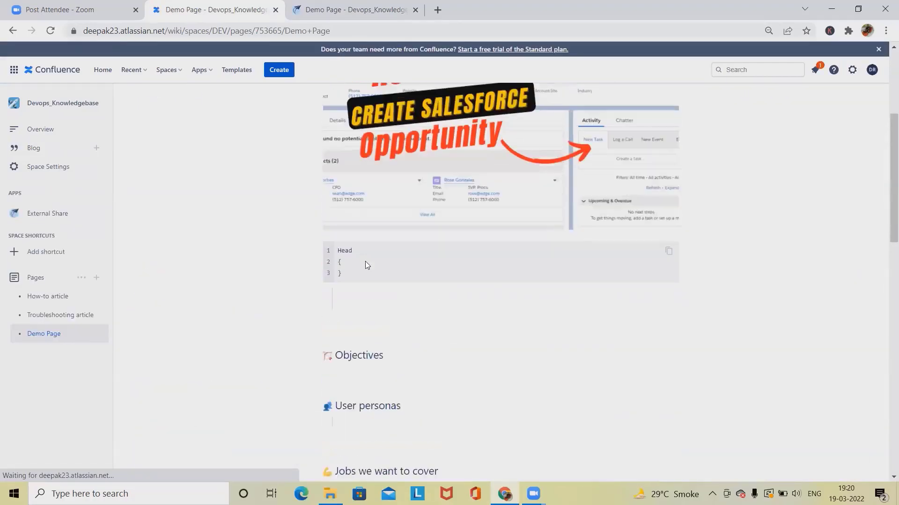
click(293, 14)
scroll(330, 281, up, 10)
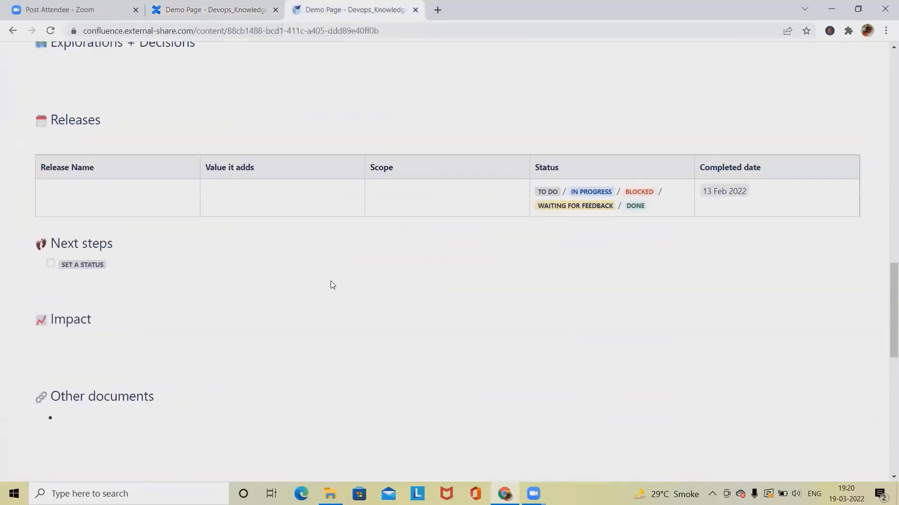
scroll(330, 281, up, 15)
- Open the list of external share links for the Demo Page in Confluence and review its link actions
key(ctrl+Page_Up)
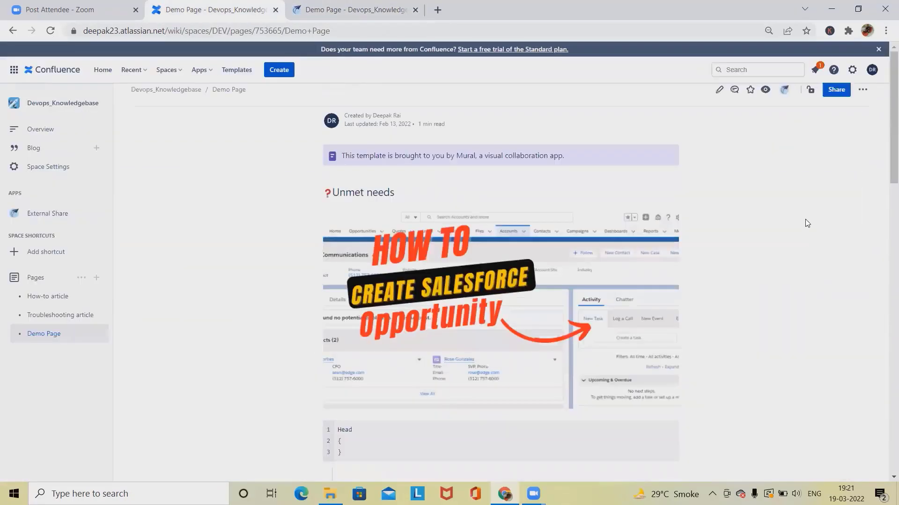
scroll(790, 141, up, 1)
click(794, 103)
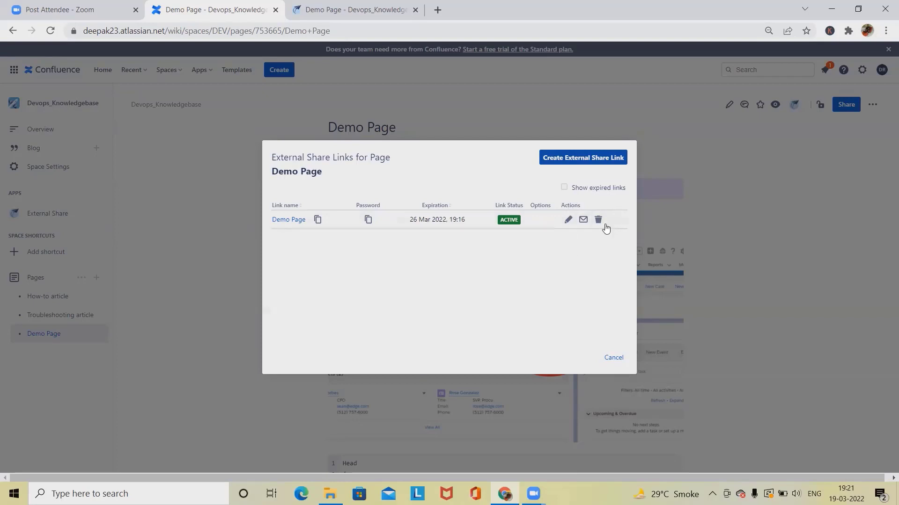
click(313, 19)
click(237, 19)
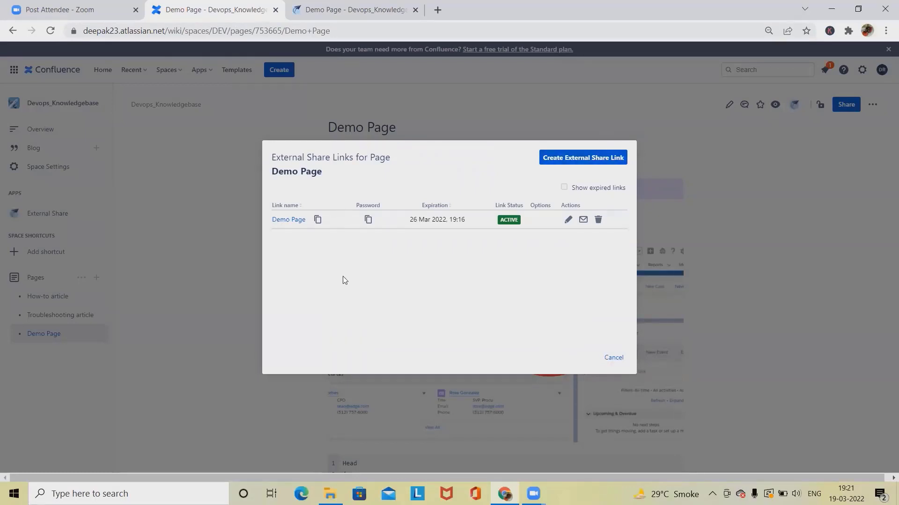
- Close the share links list and open the Devops_Knowledgebase space's External Share configuration
click(610, 358)
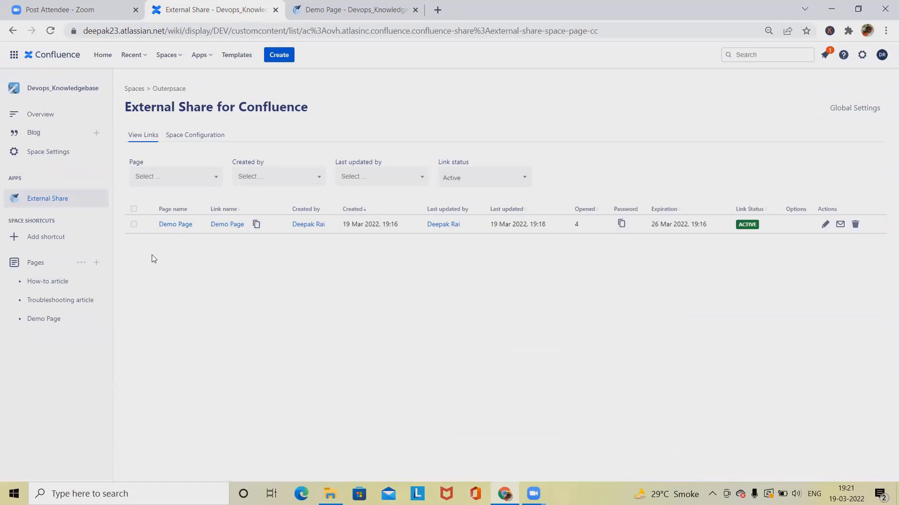
click(134, 225)
click(203, 136)
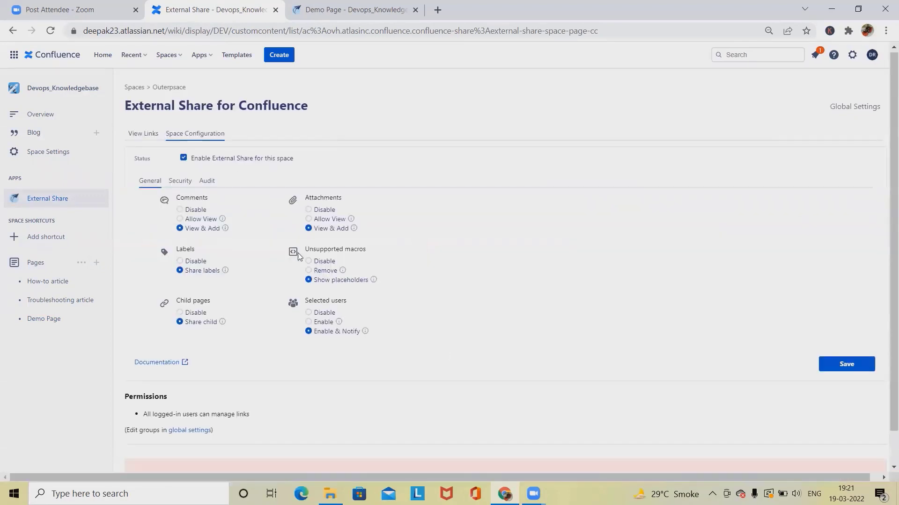
- Set Comments to Disable in the space's External Share configuration and save the settings
scroll(299, 255, down, 1)
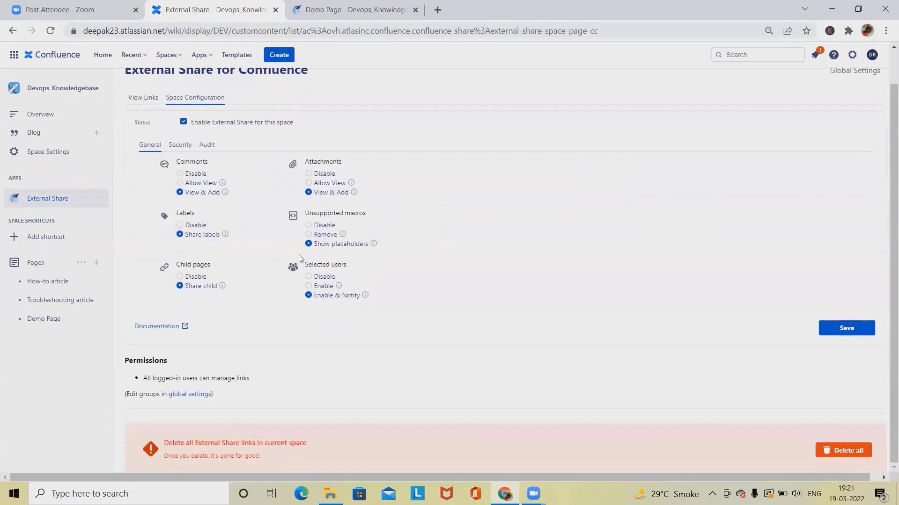
click(180, 174)
click(838, 327)
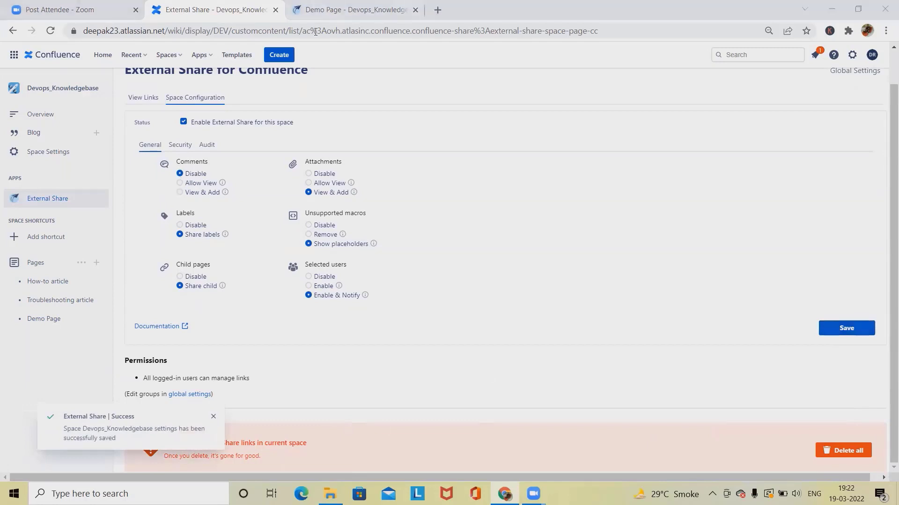
- Reload the externally shared Demo Page and check whether its comments section is still offered
key(ctrl+Tab)
click(50, 31)
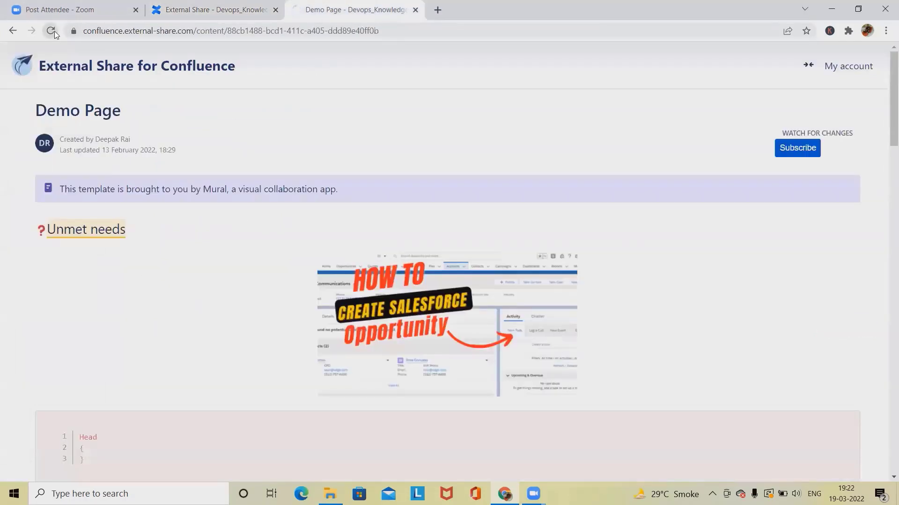
scroll(314, 186, down, 15)
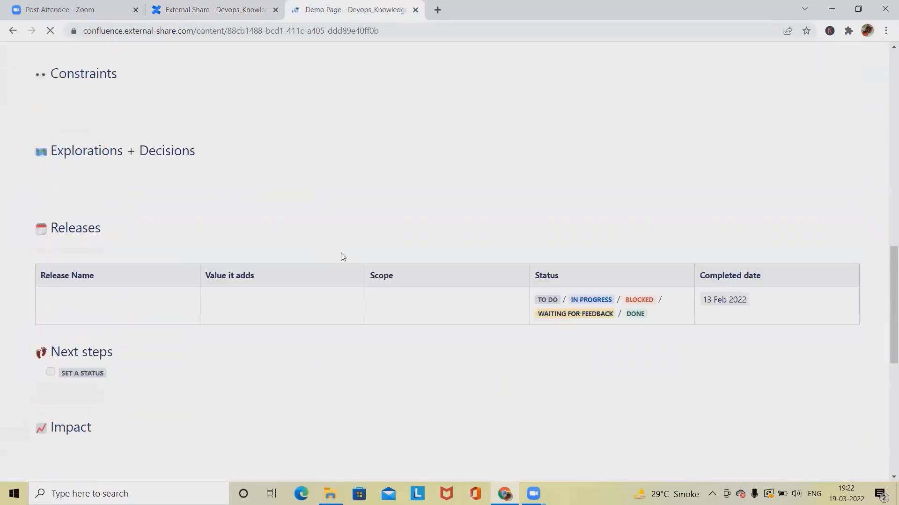
scroll(112, 309, up, 15)
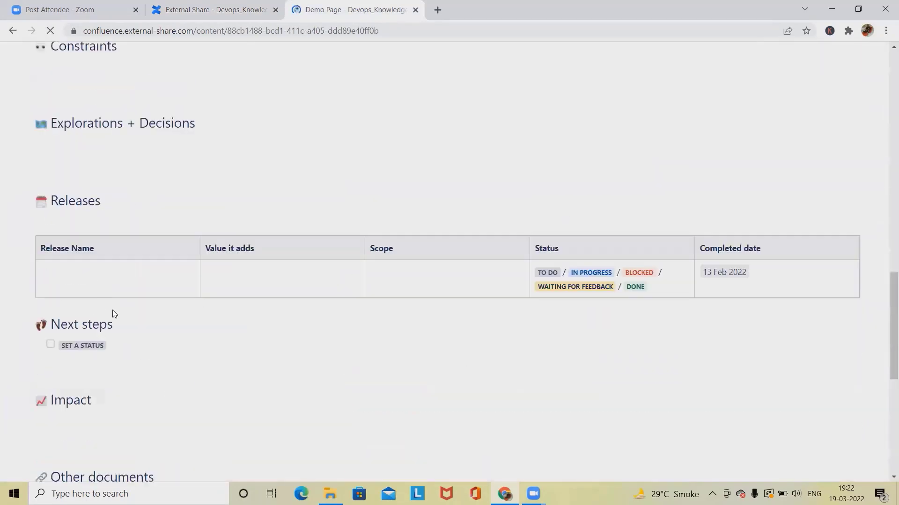
scroll(165, 316, up, 3)
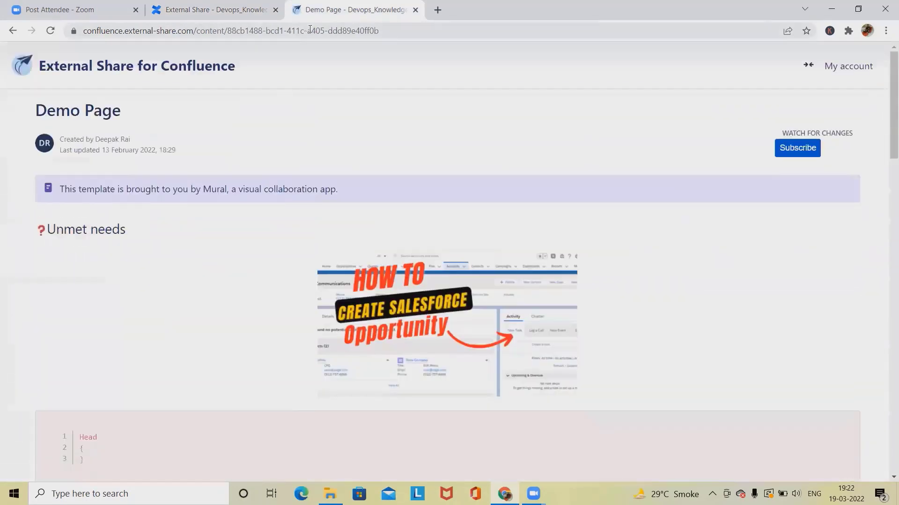
- Set Comments to View & Add in the space's External Share configuration and save the settings
click(264, 21)
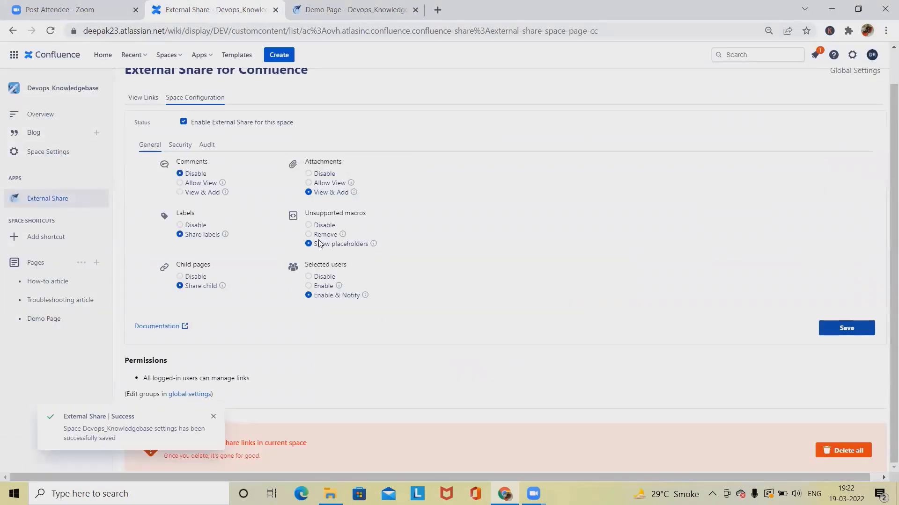
click(180, 193)
click(836, 330)
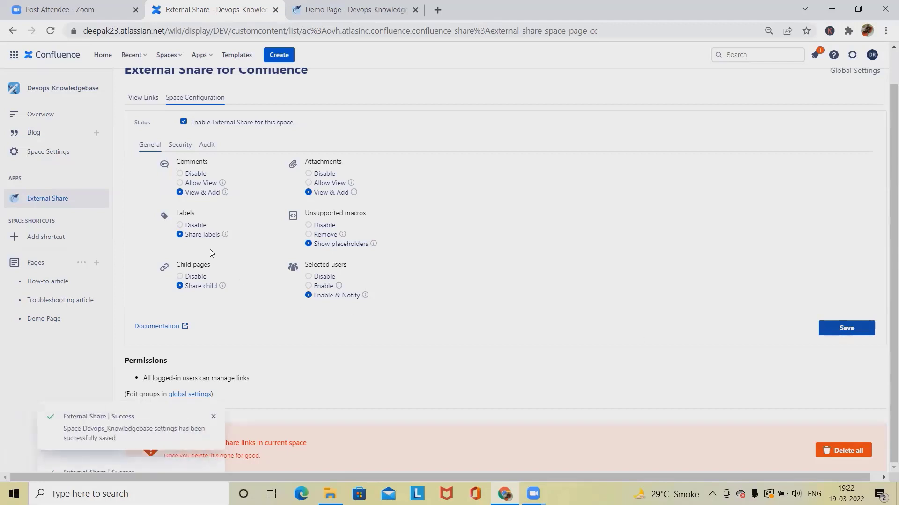
- Turn External Share off and back on for the Devops_Knowledgebase space
scroll(205, 288, up, 1)
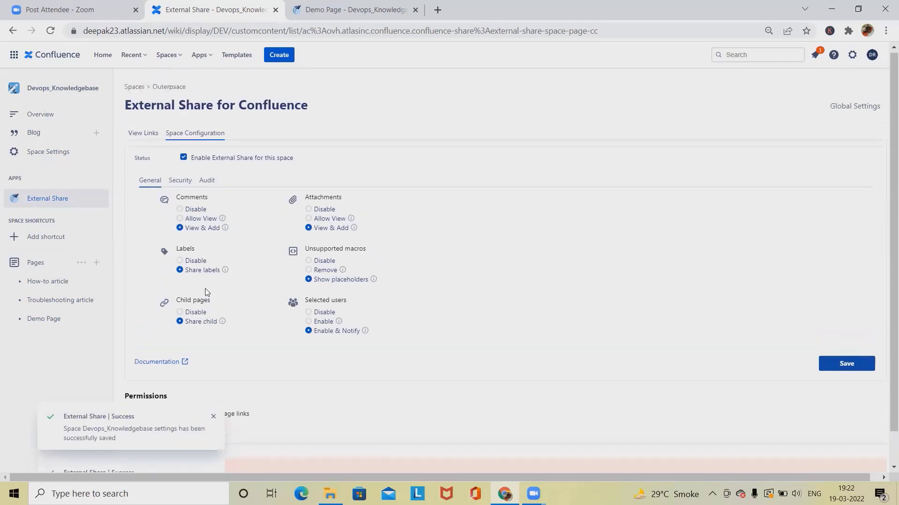
click(182, 160)
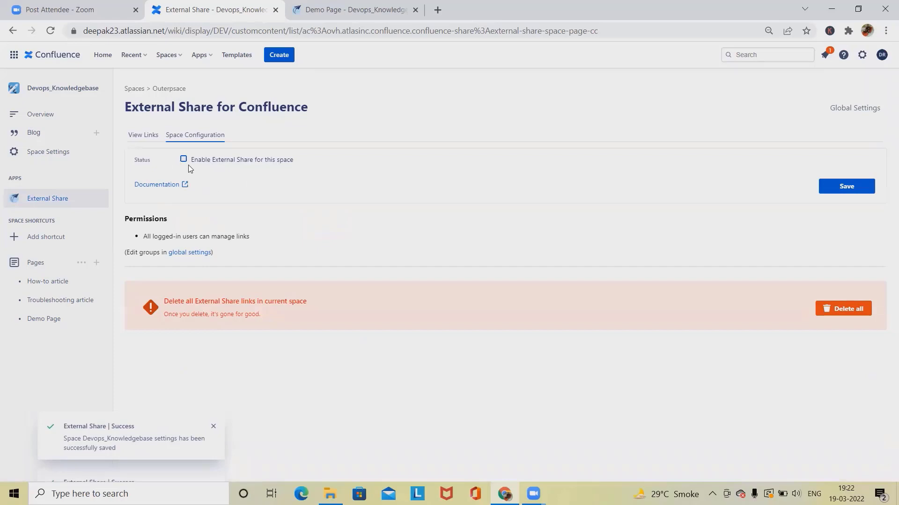
click(187, 160)
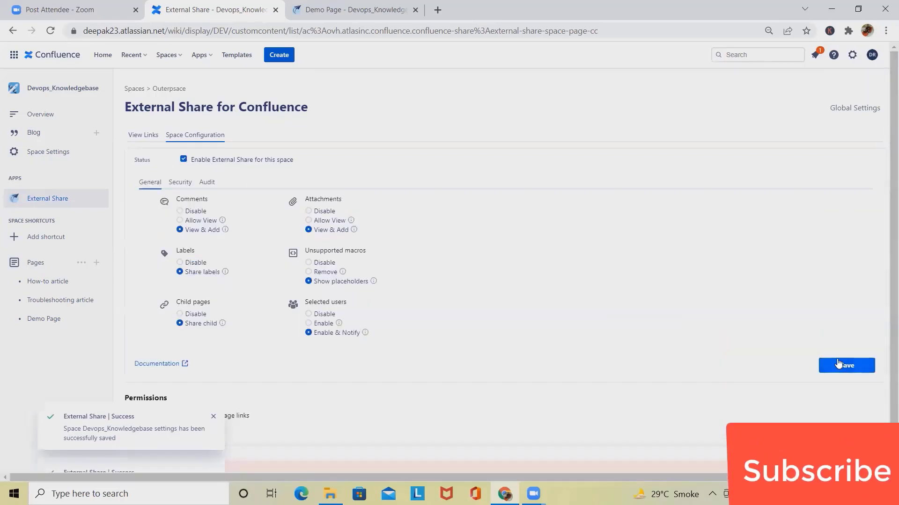
- Open the global External Share settings and examine the group restriction for managing links and the list of all links
click(846, 108)
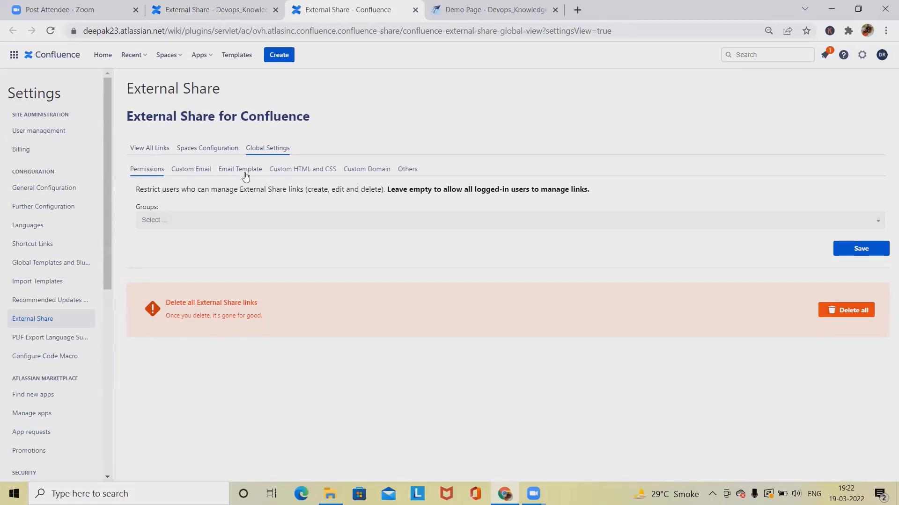
click(208, 222)
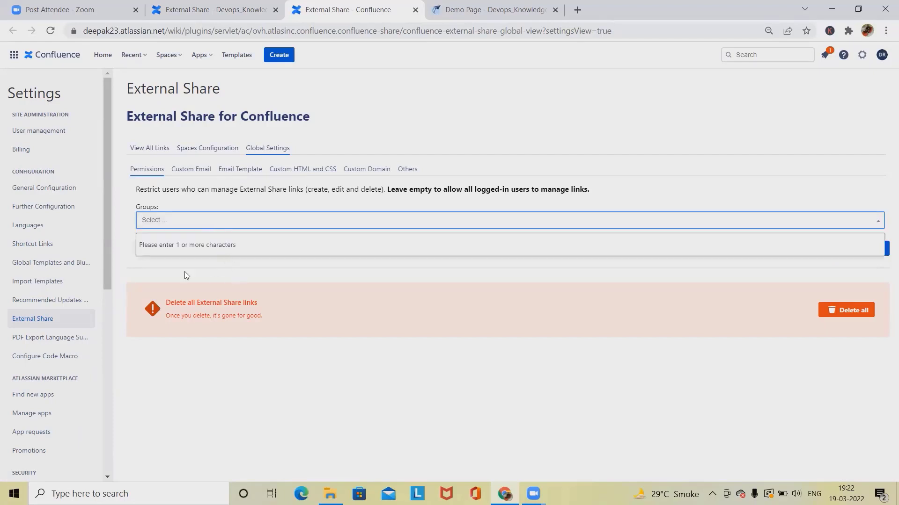
click(130, 226)
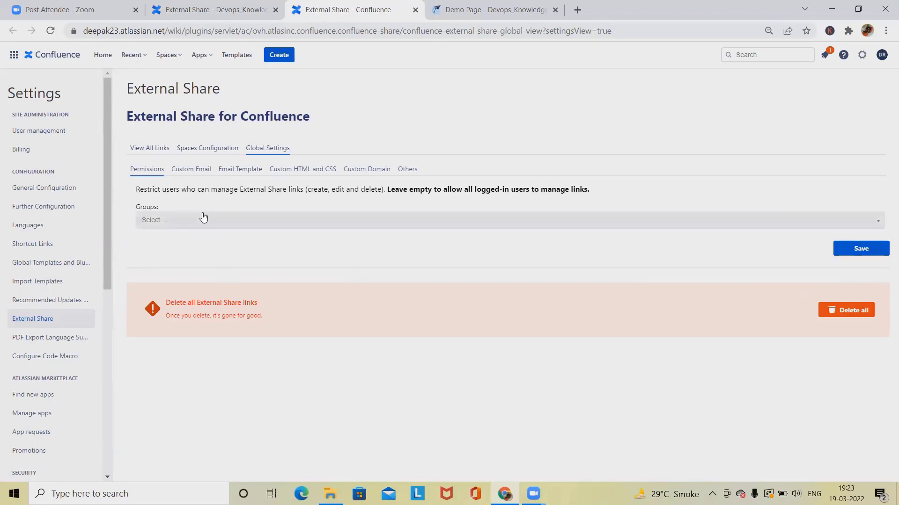
click(150, 148)
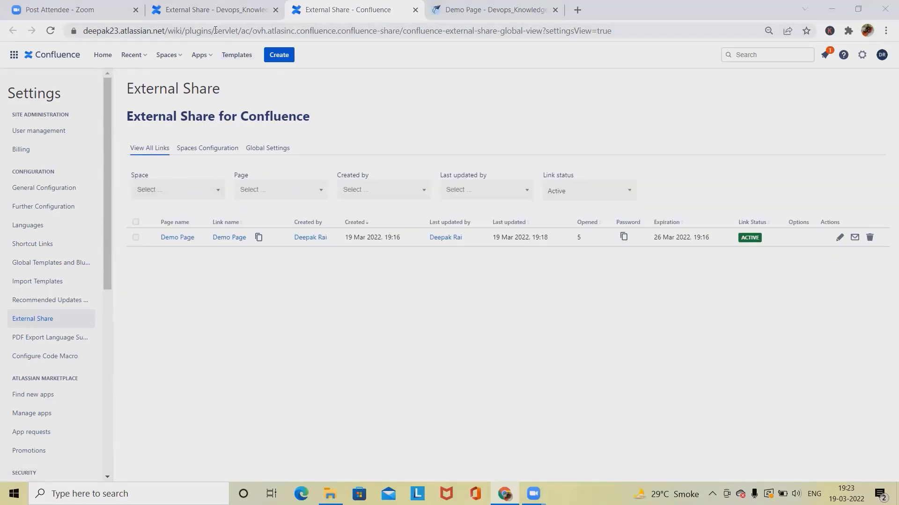
- Return to Demo Page in the Devops_Knowledgebase space and create another external share link for it
click(216, 9)
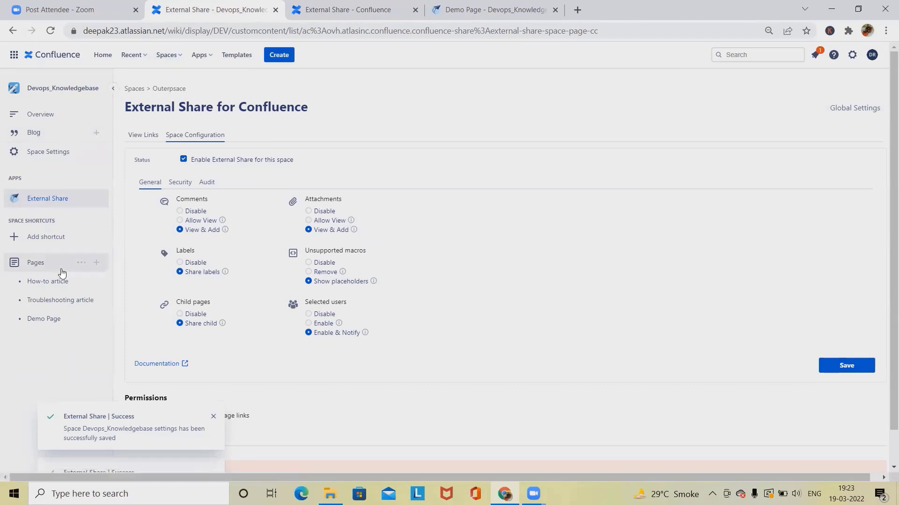
click(66, 318)
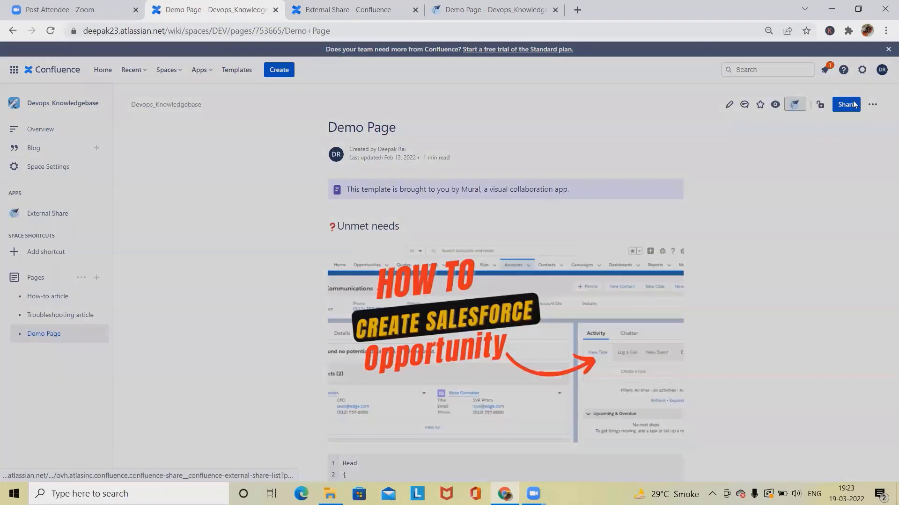
click(853, 104)
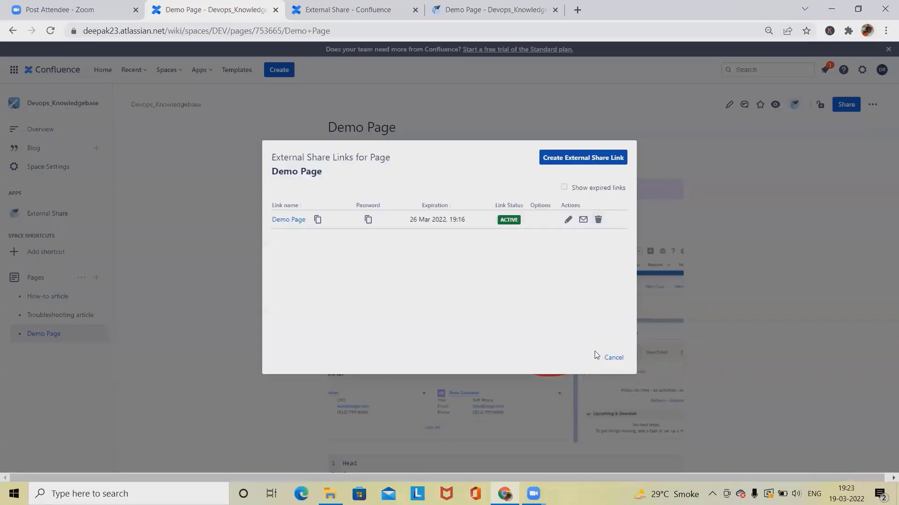
click(606, 162)
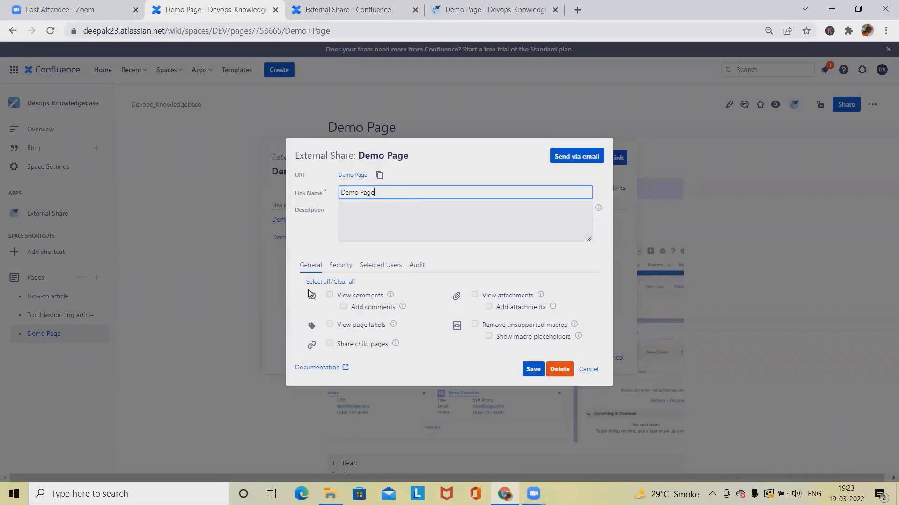
- Enable viewing and adding comments and attachments, page labels and unsupported macro removal for the new link, leave child pages unshared, and save
click(329, 295)
click(344, 308)
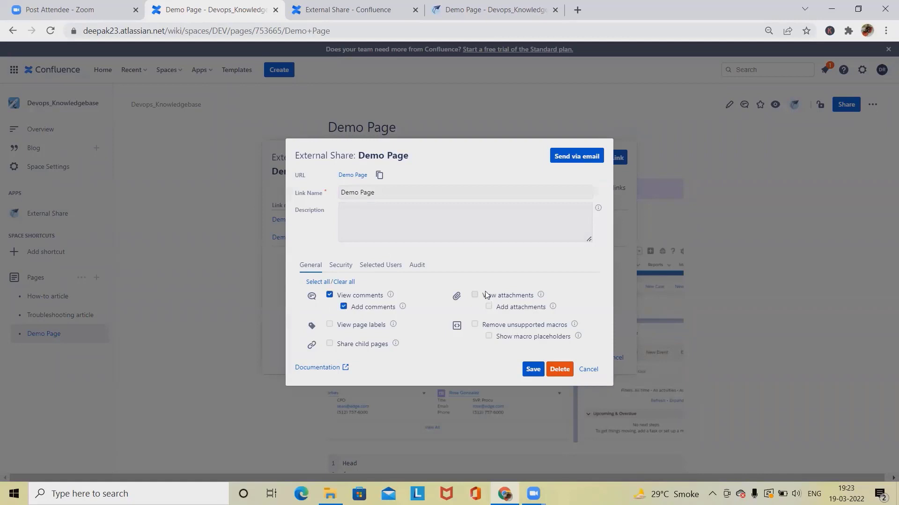
click(475, 294)
click(488, 306)
click(475, 325)
click(330, 324)
click(330, 344)
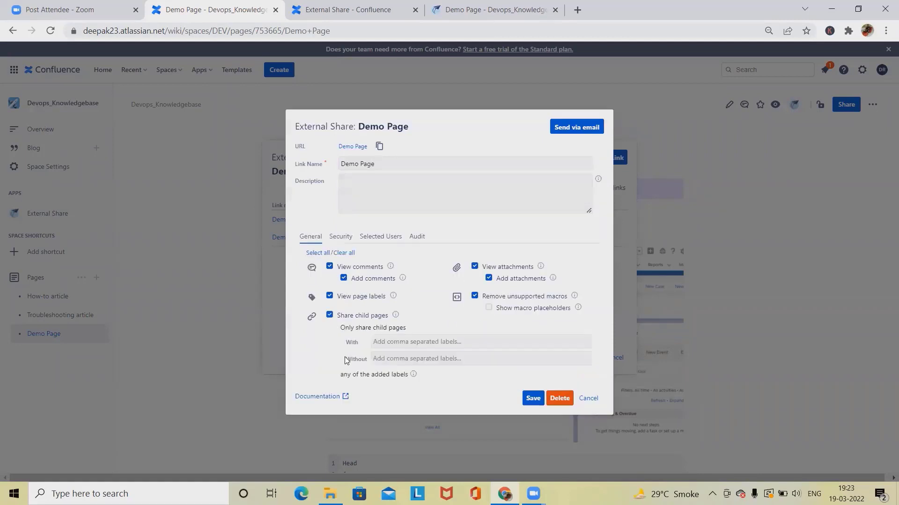
click(329, 316)
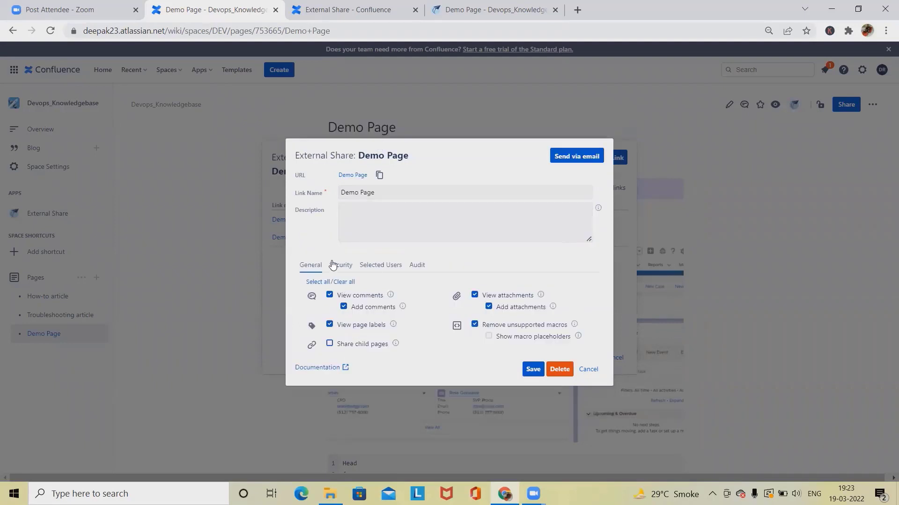
click(529, 370)
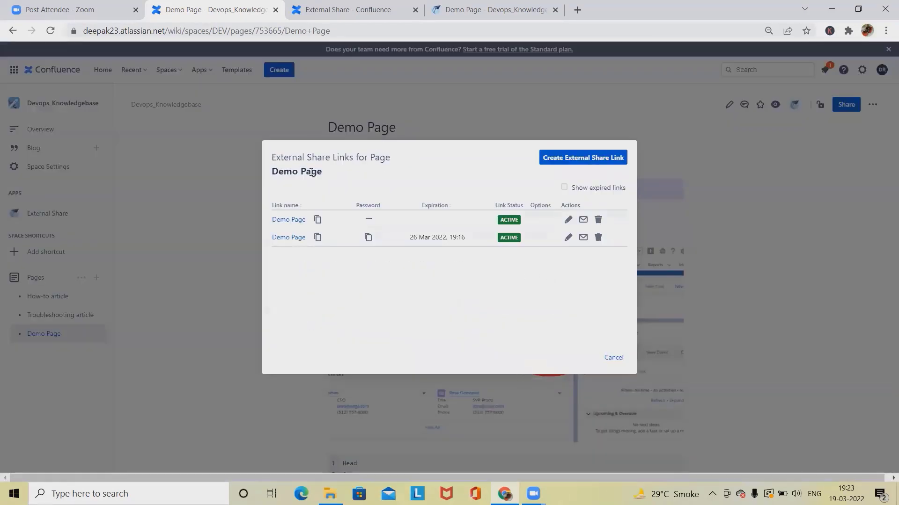
- Reload the global External Share settings, check the list of all links for the new Demo Page link, and return to the page's share links
click(306, 18)
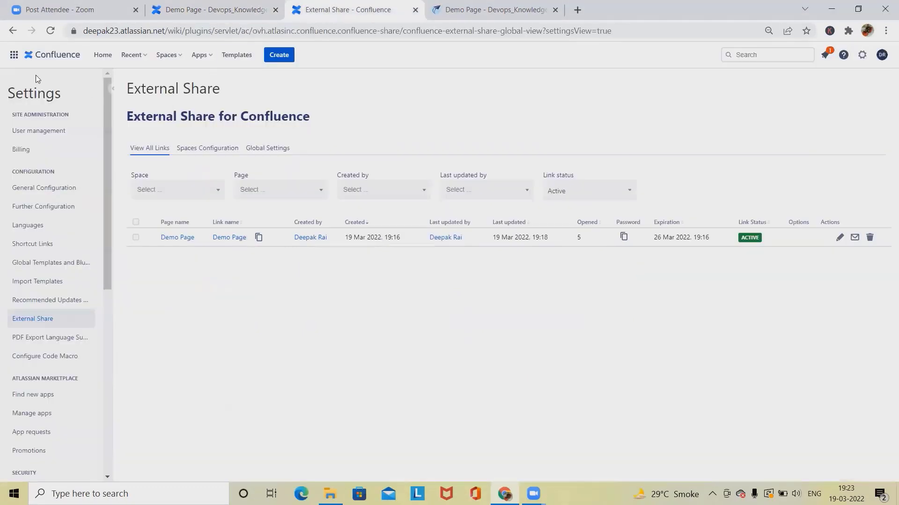
click(50, 31)
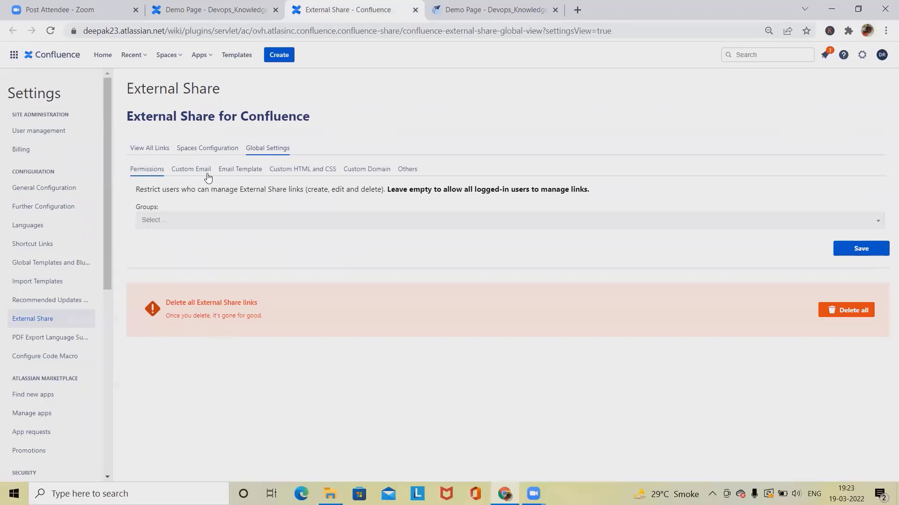
click(145, 149)
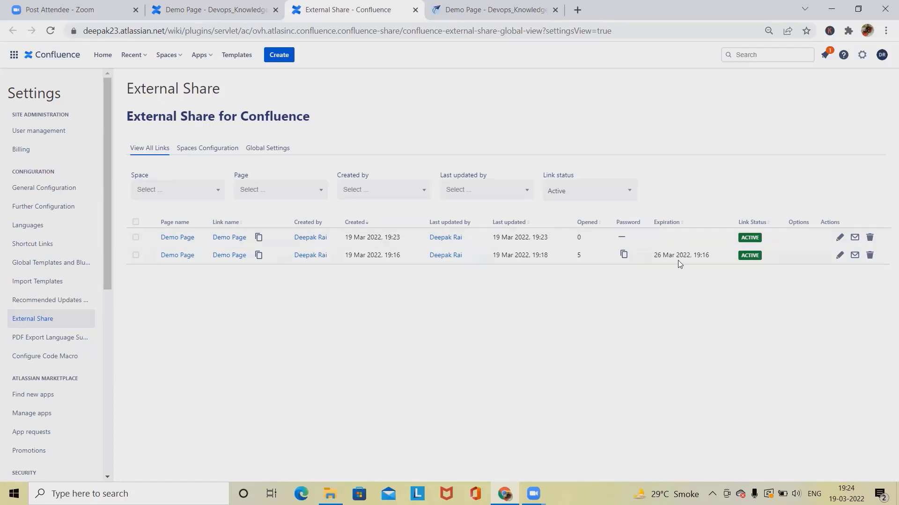
click(221, 23)
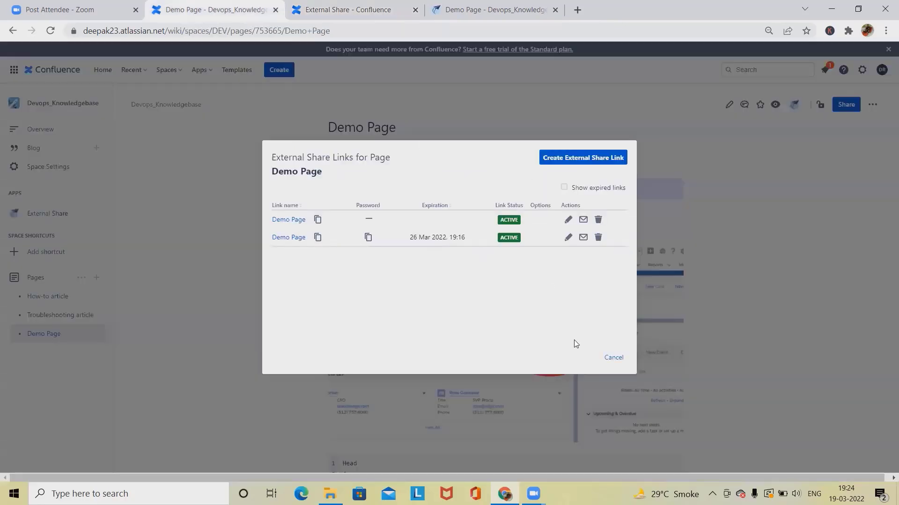